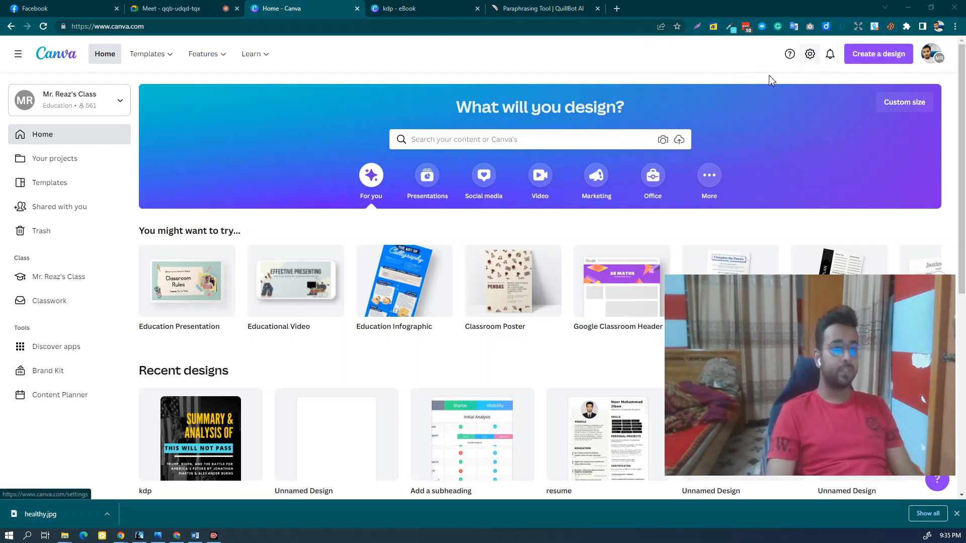
Step: Search the design types for "LOGO", create a new blank Logo design and dismiss the browser's downloads bar
click(886, 58)
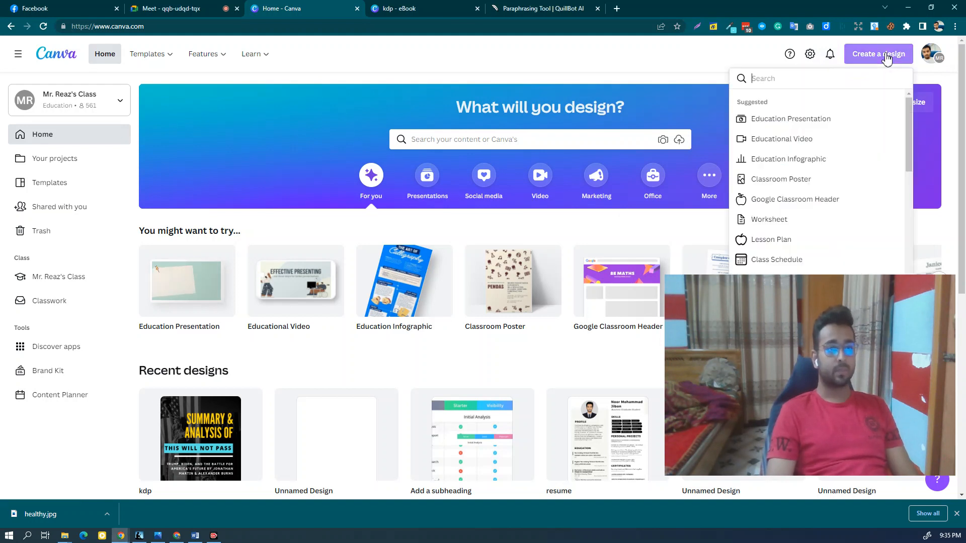
click(729, 57)
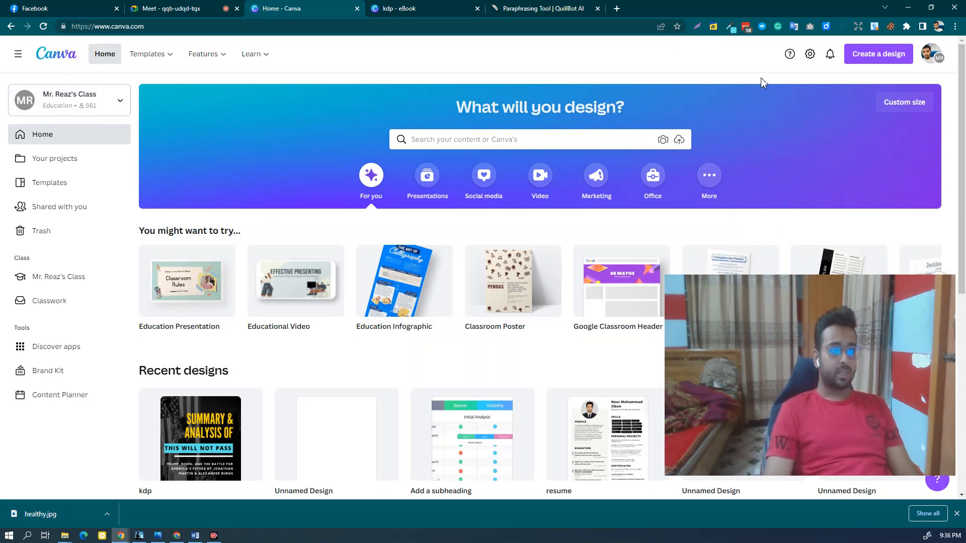
click(881, 59)
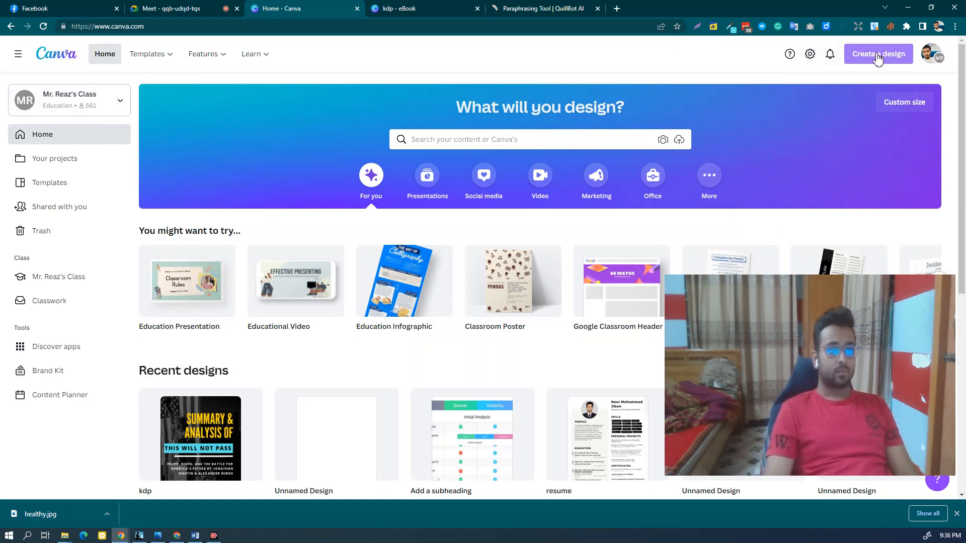
click(885, 59)
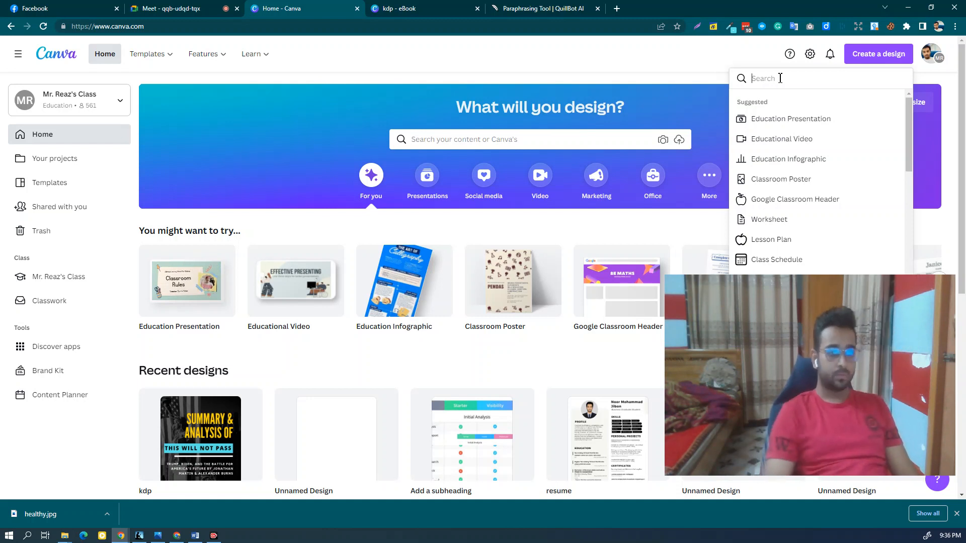
text(LOGO)
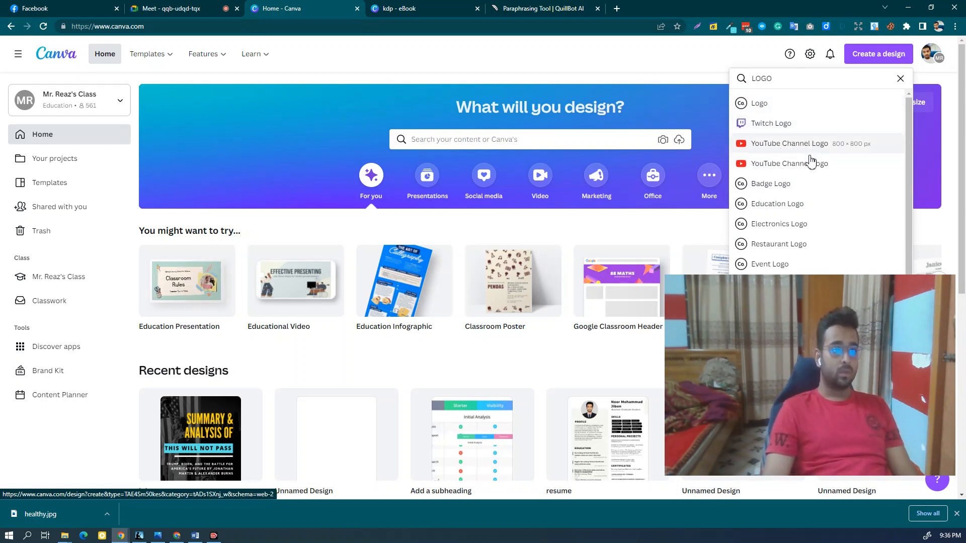
scroll(772, 195, down, 1)
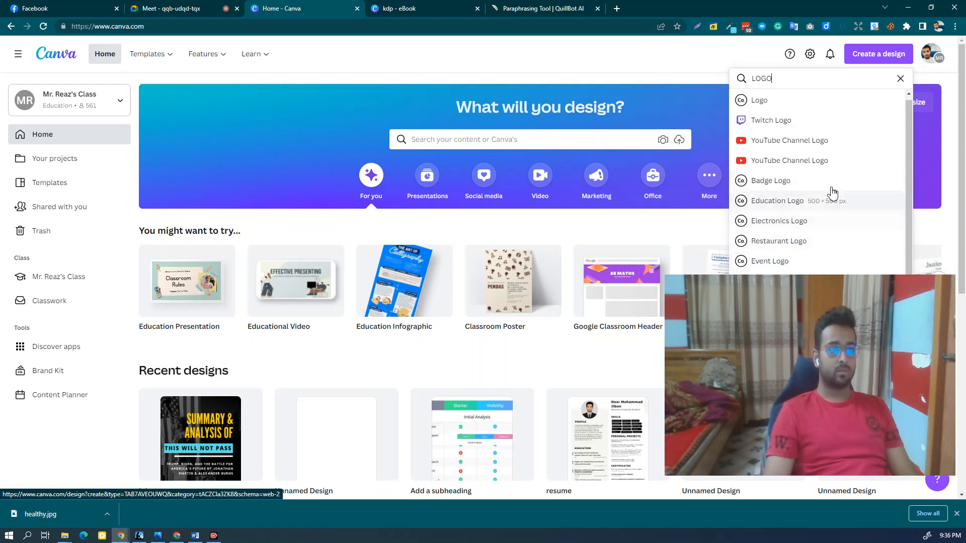
click(765, 102)
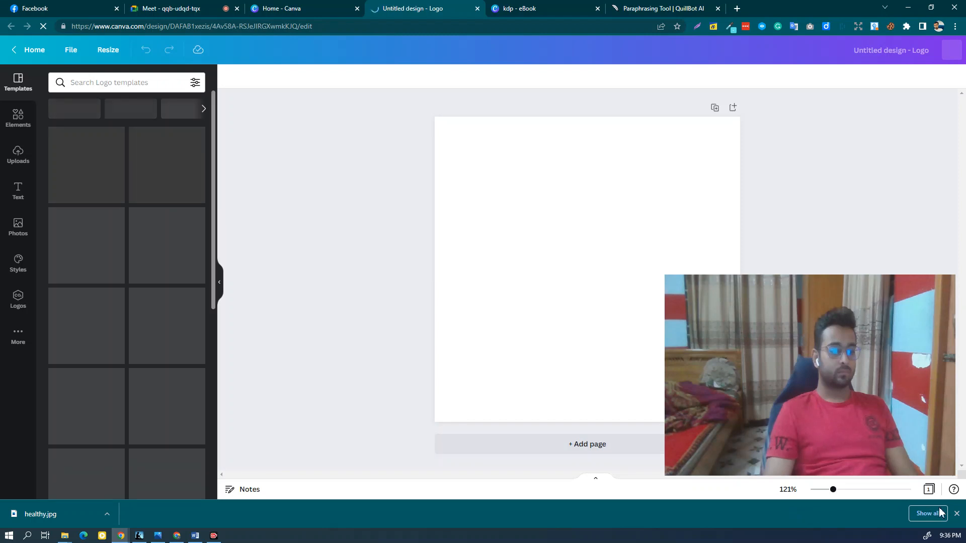
click(957, 514)
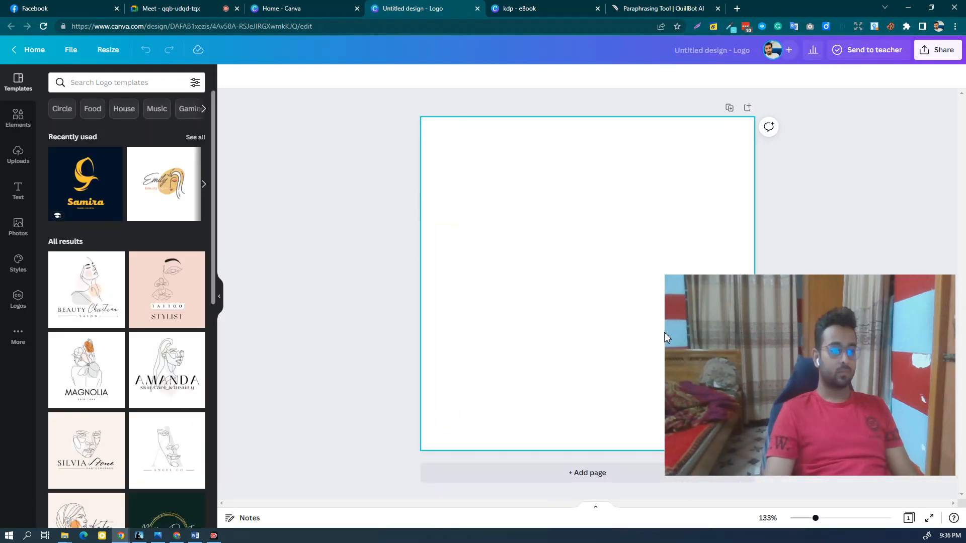
drag(665, 333, 733, 333)
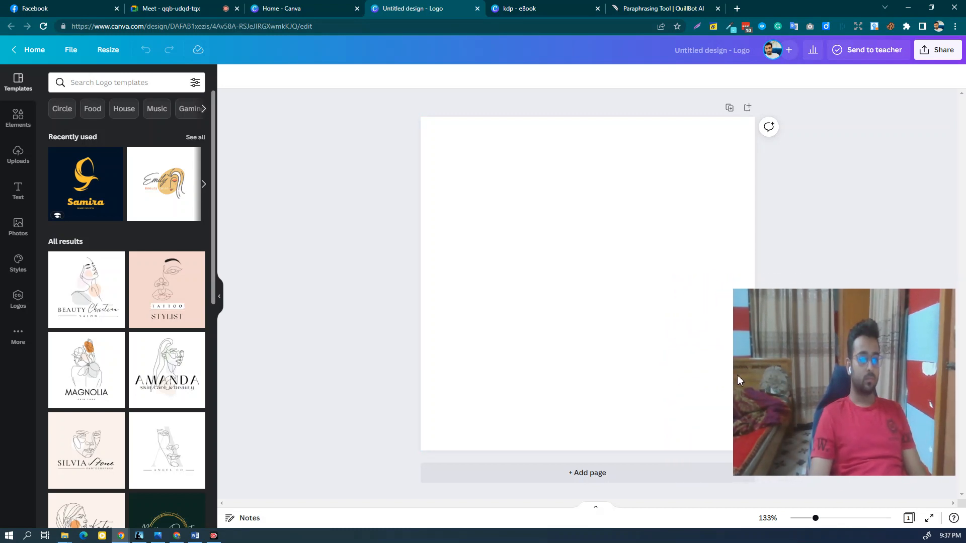
drag(734, 375, 783, 374)
drag(879, 291, 881, 304)
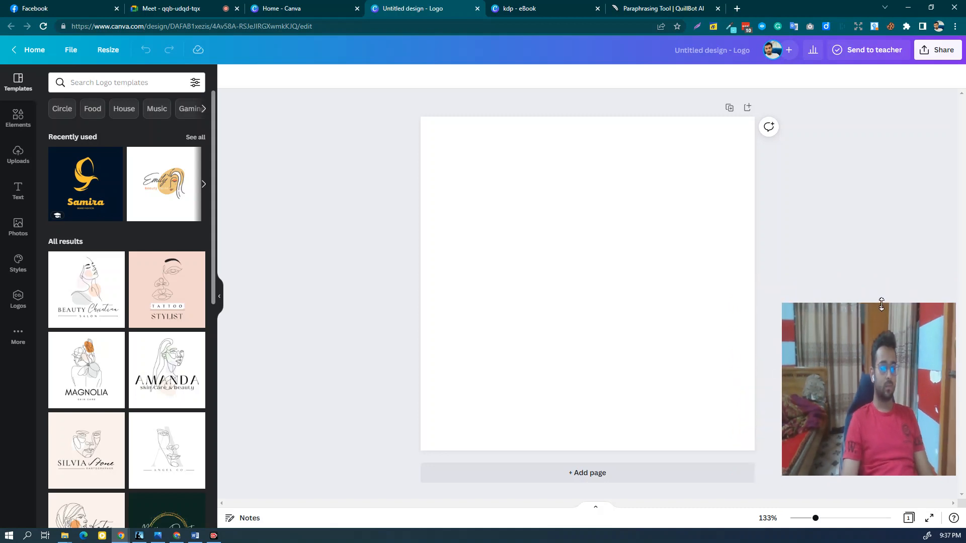
drag(782, 365, 764, 366)
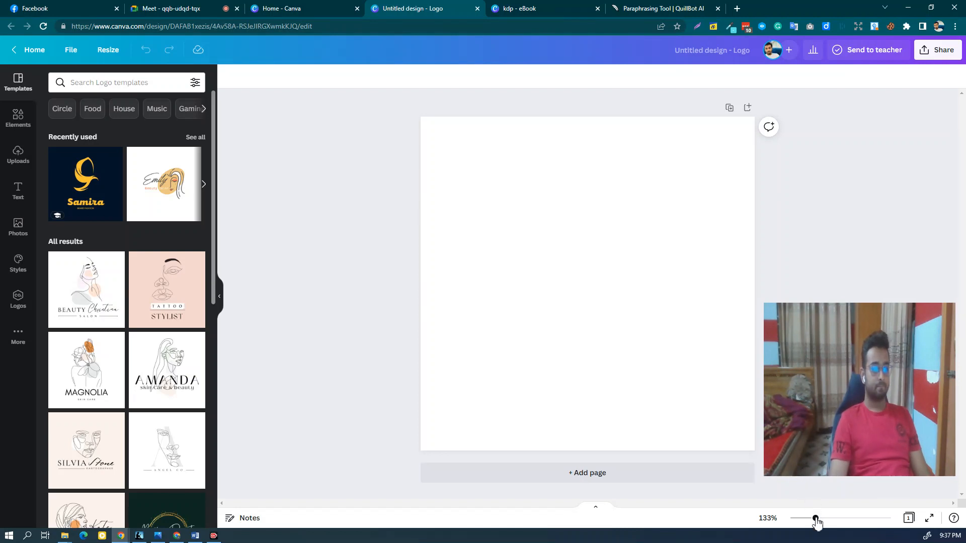
drag(816, 518, 812, 524)
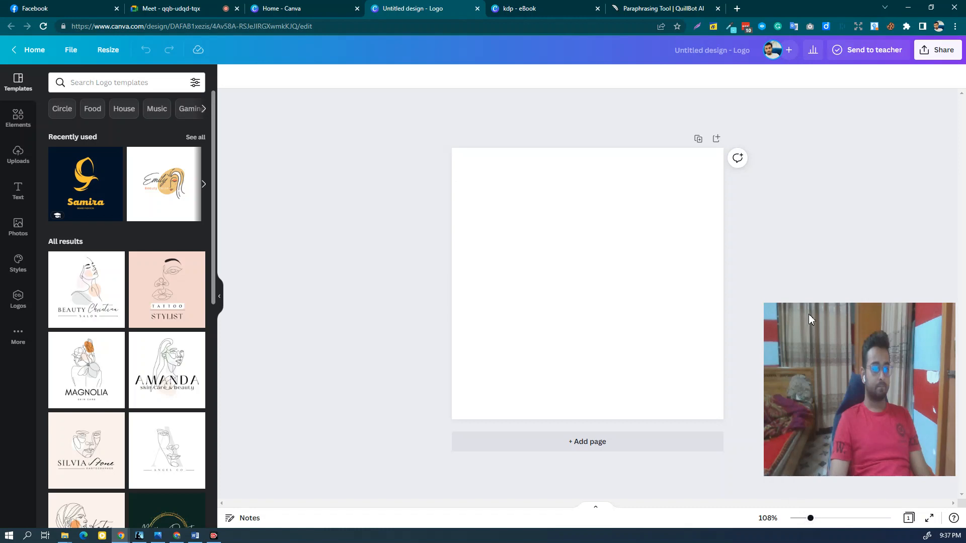
drag(809, 302, 809, 288)
drag(765, 371, 750, 375)
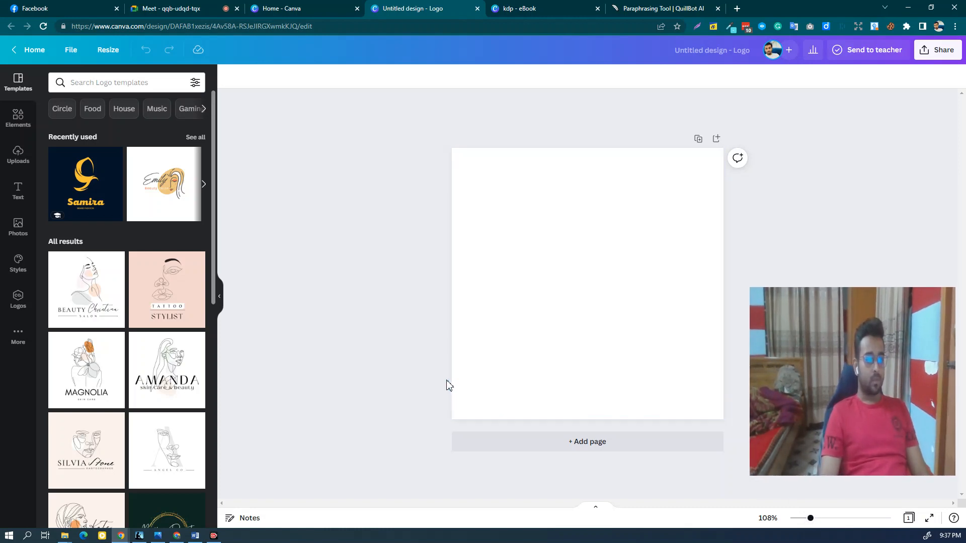
drag(883, 290, 883, 295)
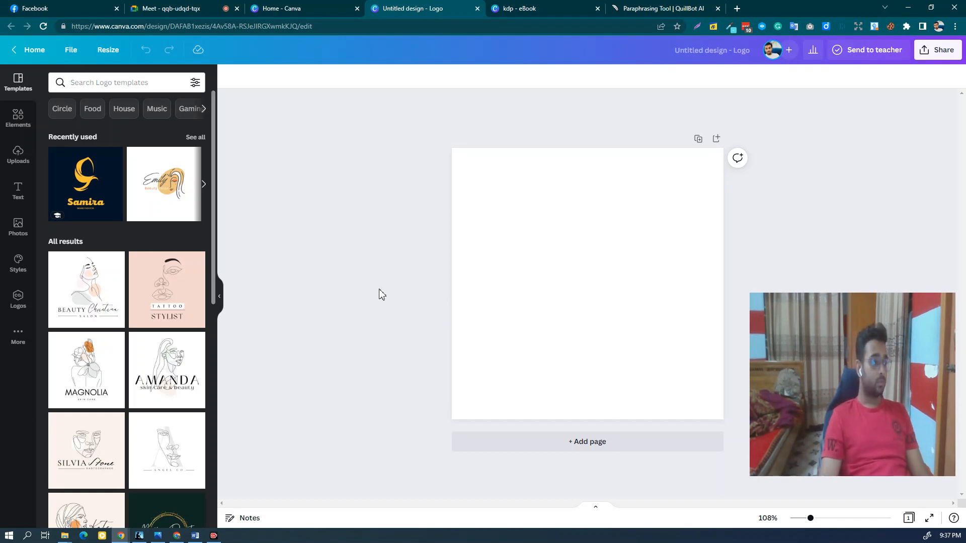
Step: Browse the suggested logo templates to examine the available styles
scroll(125, 308, down, 5)
scroll(120, 312, down, 4)
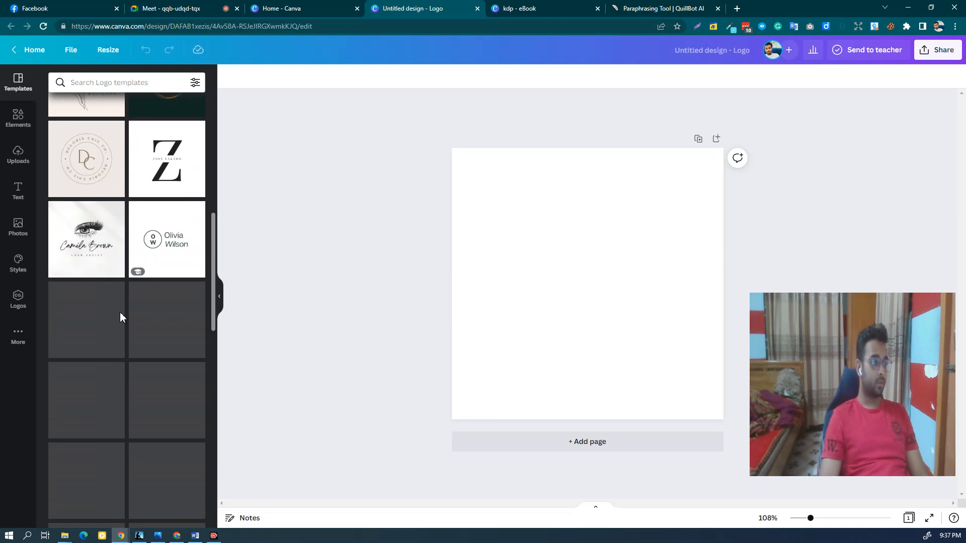
scroll(120, 314, down, 2)
scroll(119, 318, up, 12)
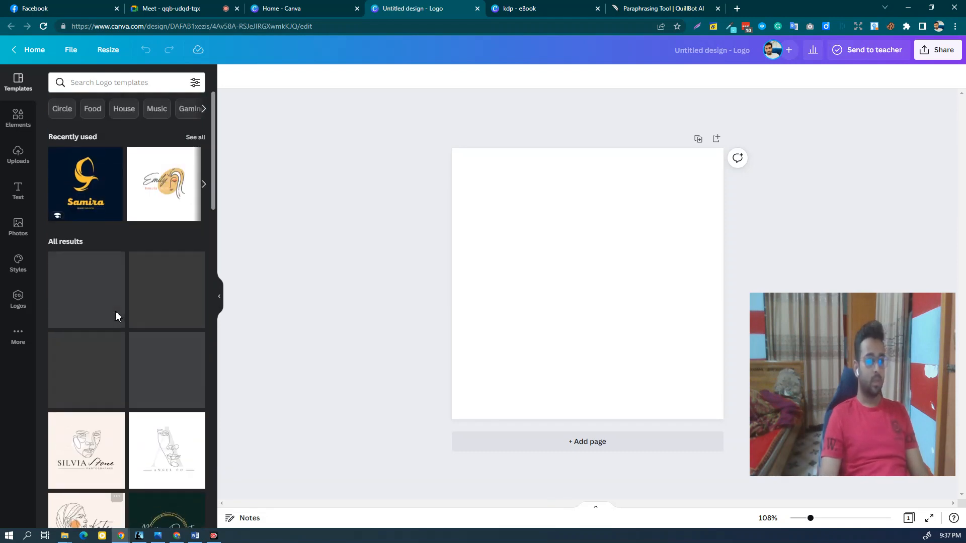
scroll(117, 317, down, 10)
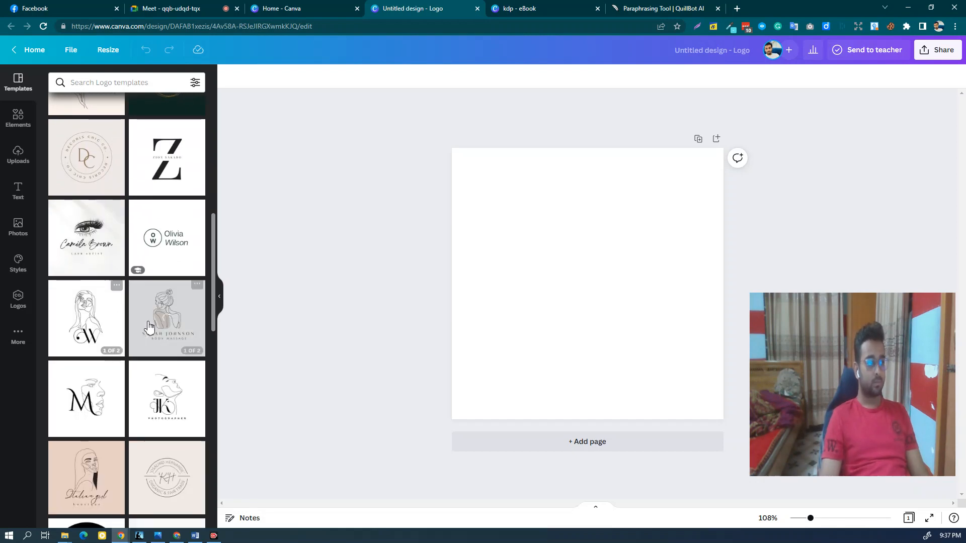
scroll(116, 322, down, 15)
scroll(148, 333, down, 12)
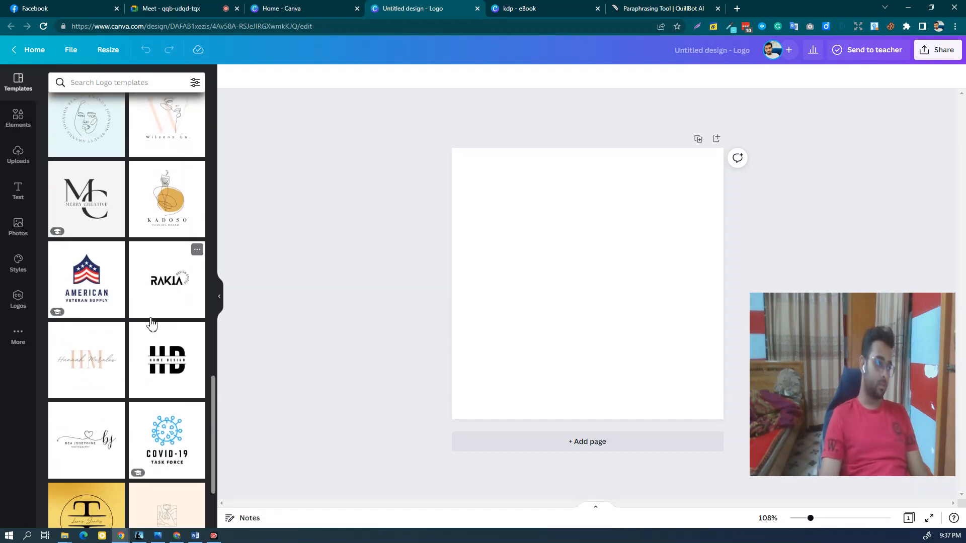
scroll(151, 322, up, 20)
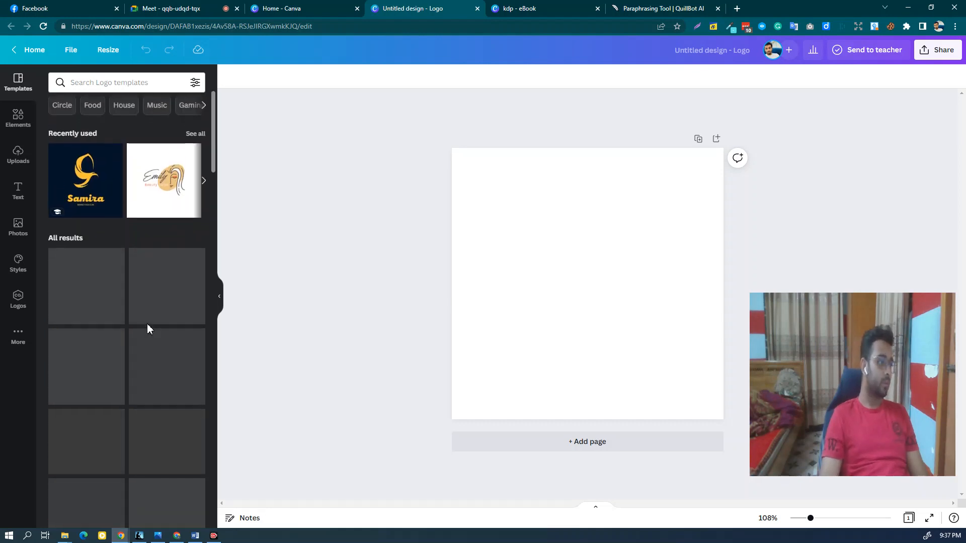
scroll(149, 324, down, 10)
scroll(150, 332, down, 10)
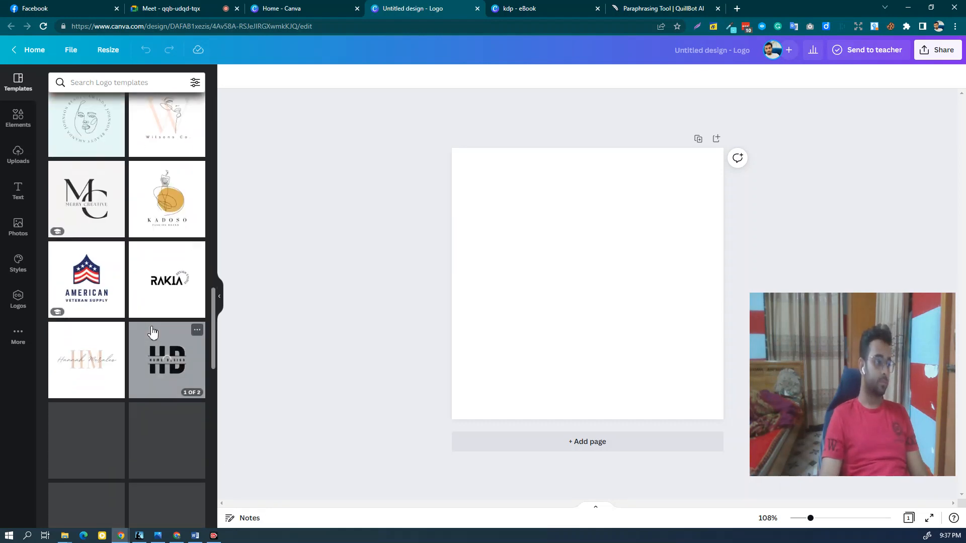
drag(212, 334, 205, 108)
scroll(141, 375, down, 2)
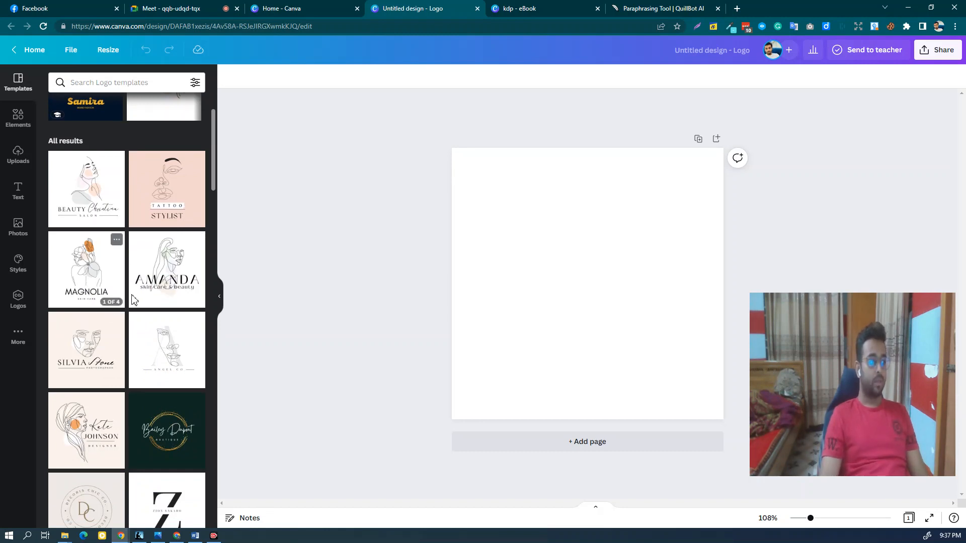
scroll(162, 296, up, 2)
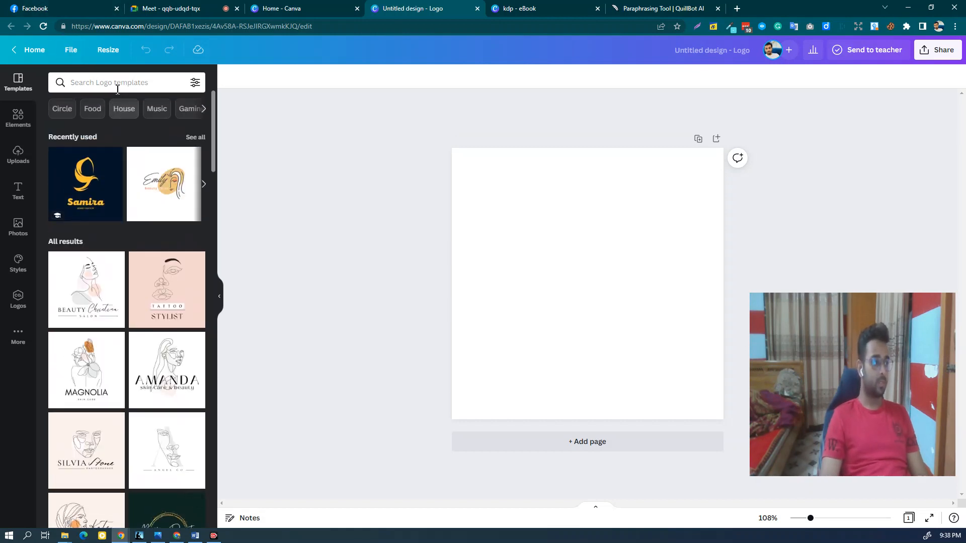
Step: Search the logo templates for "EAR RING"
click(117, 88)
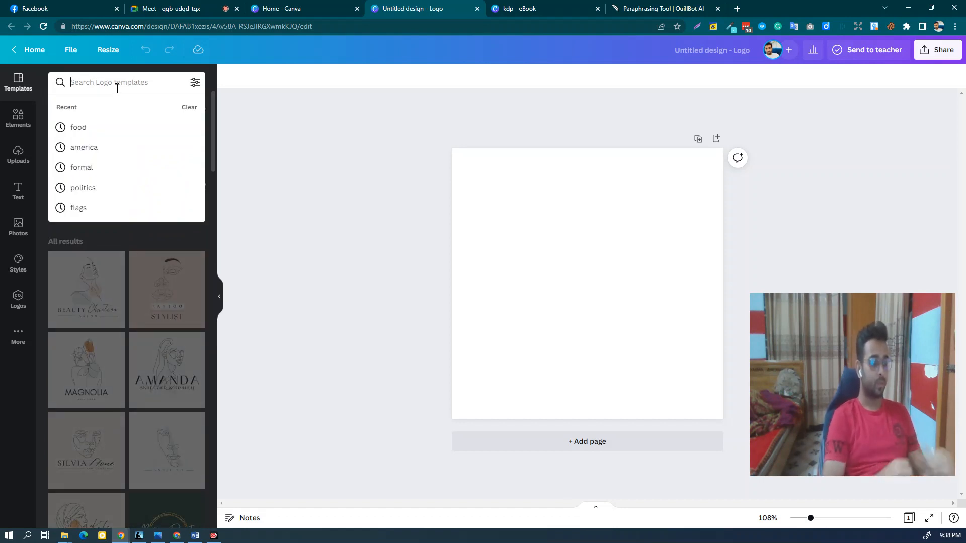
text(EAR RING)
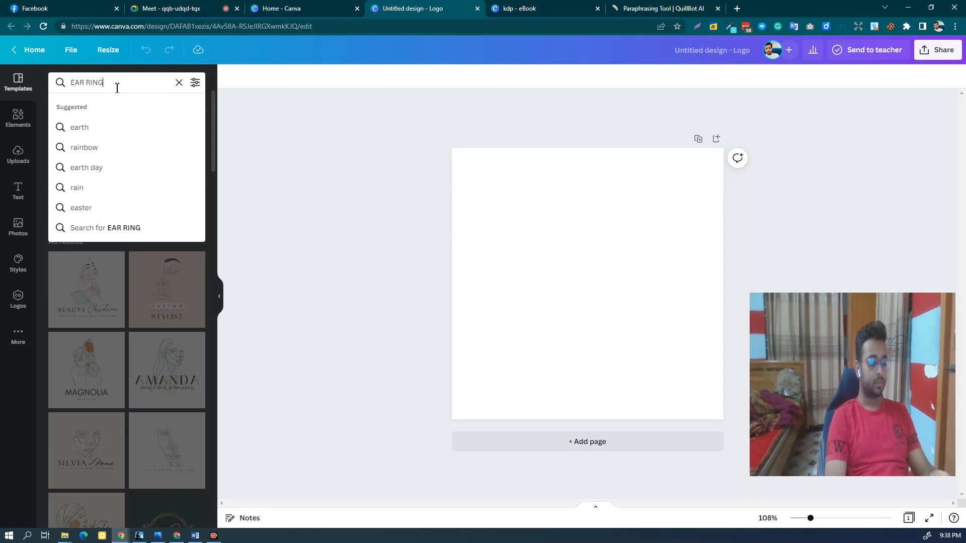
key(Return)
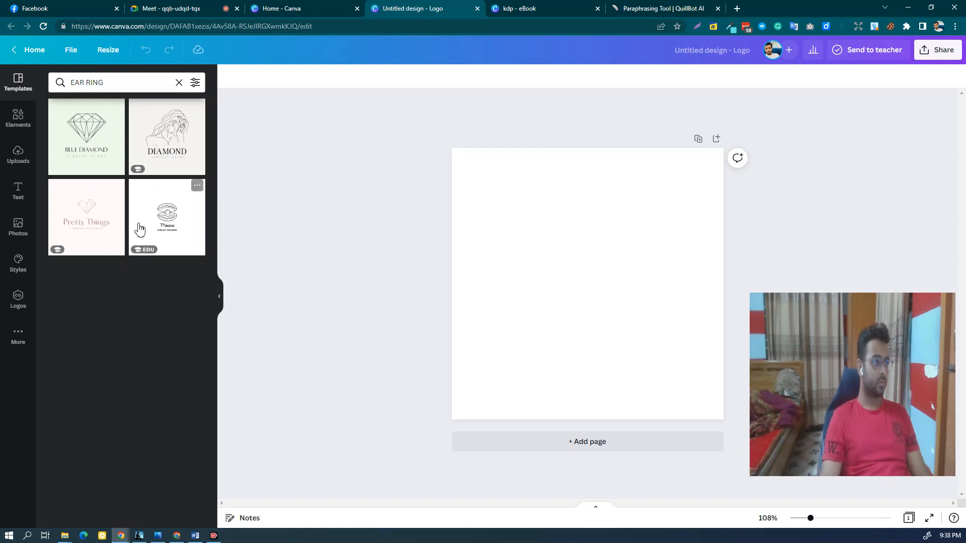
Step: Search the logo templates for "DRESS" and apply the Sermala Fashion Store template to the blank page
triple_click(120, 85)
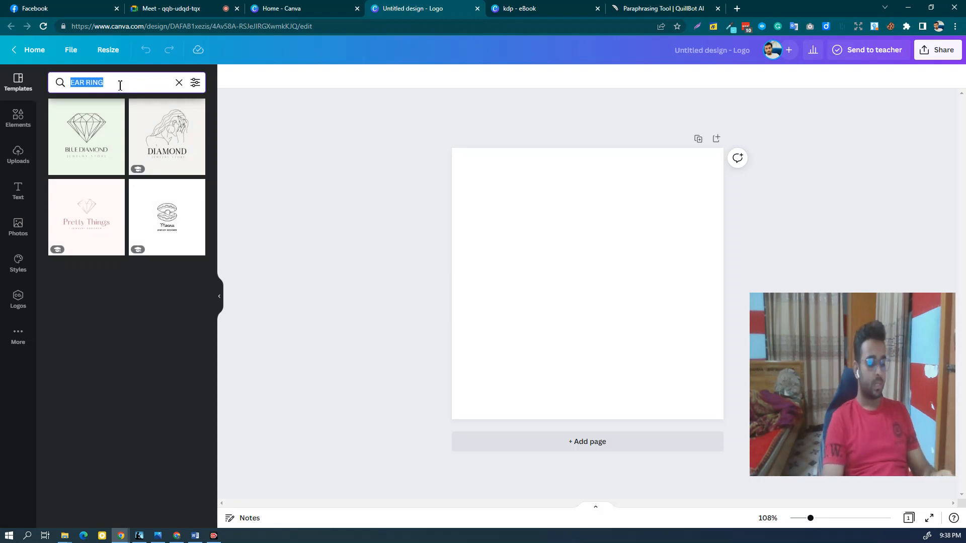
text(DRESS)
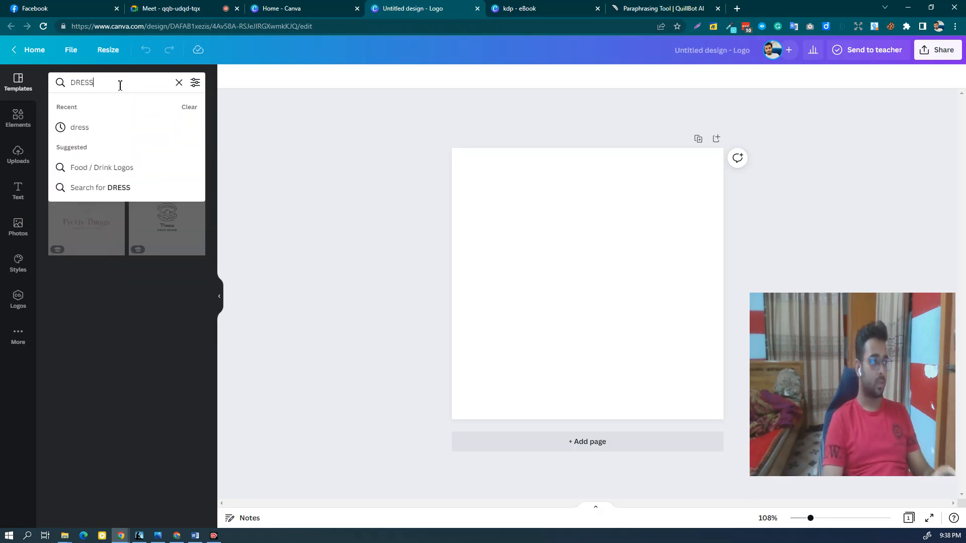
key(Return)
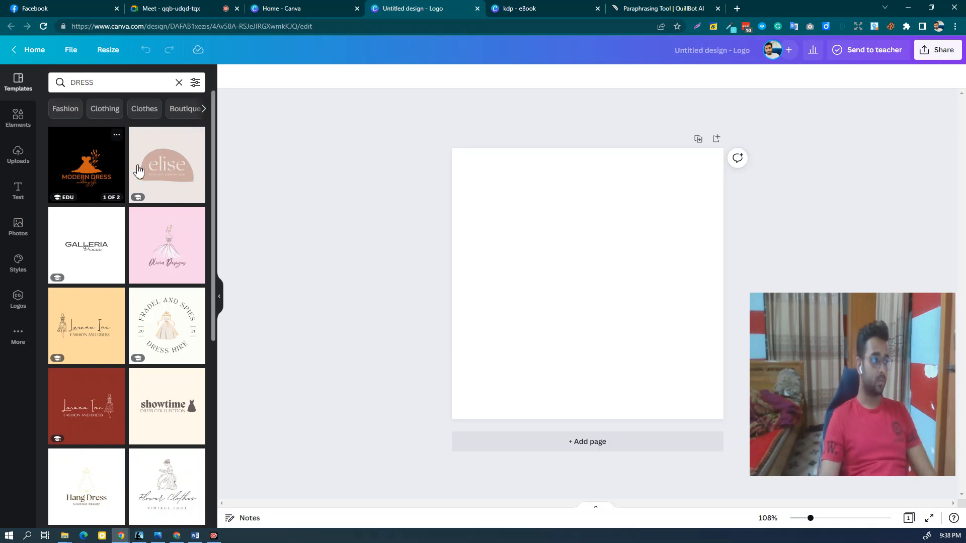
scroll(161, 204, down, 3)
scroll(161, 204, down, 6)
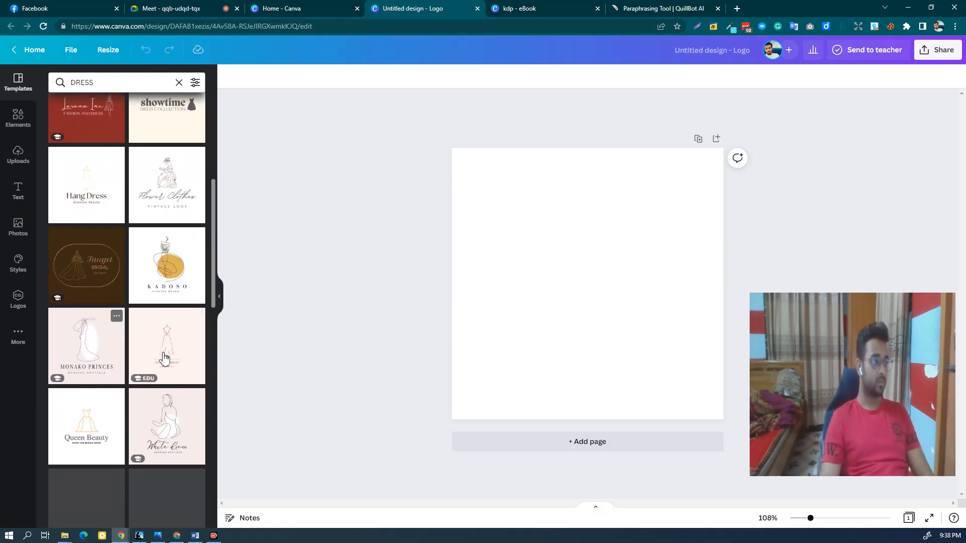
scroll(179, 363, down, 7)
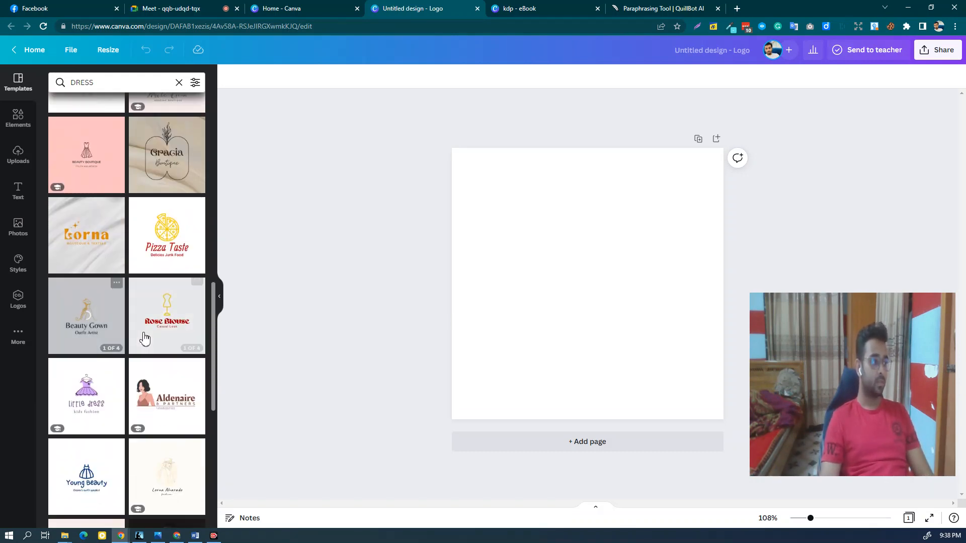
scroll(99, 342, down, 2)
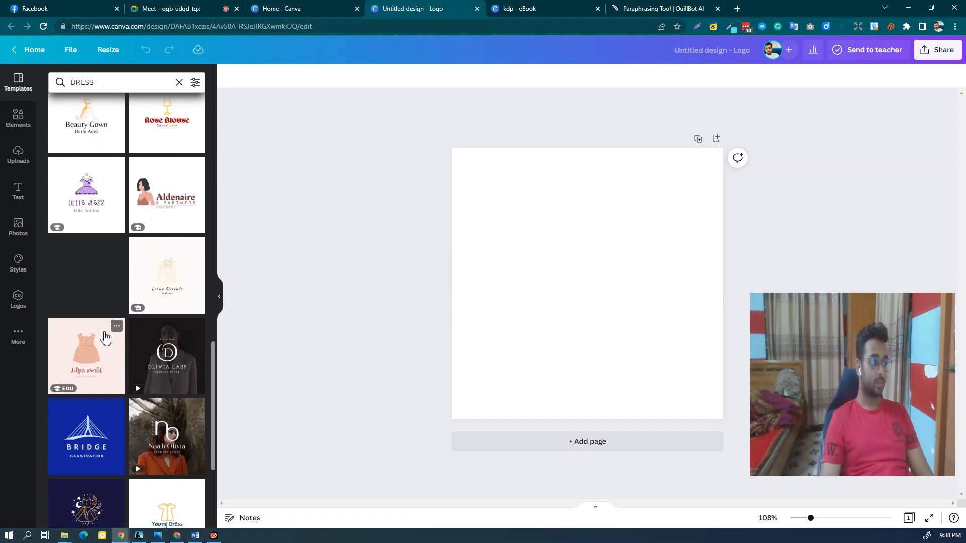
scroll(108, 334, down, 2)
scroll(125, 317, down, 5)
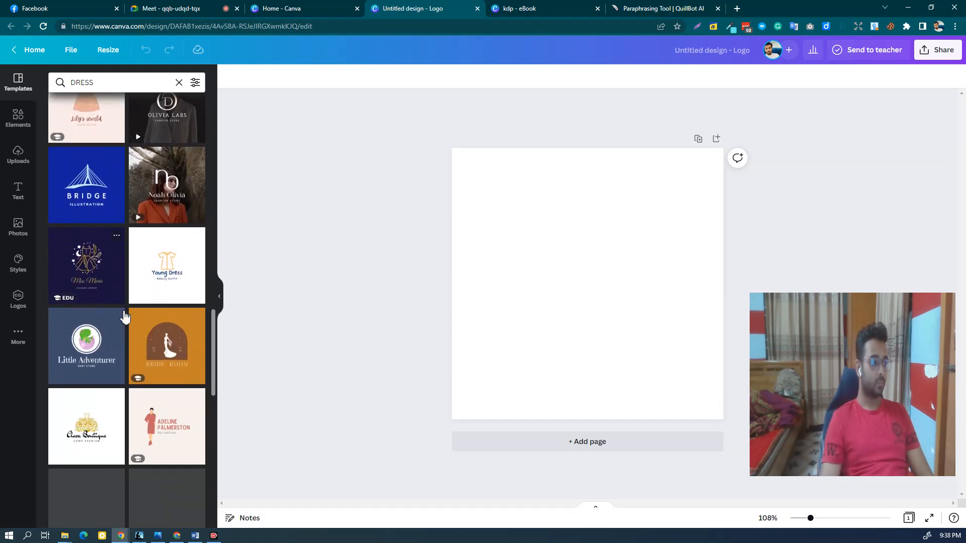
scroll(124, 320, down, 5)
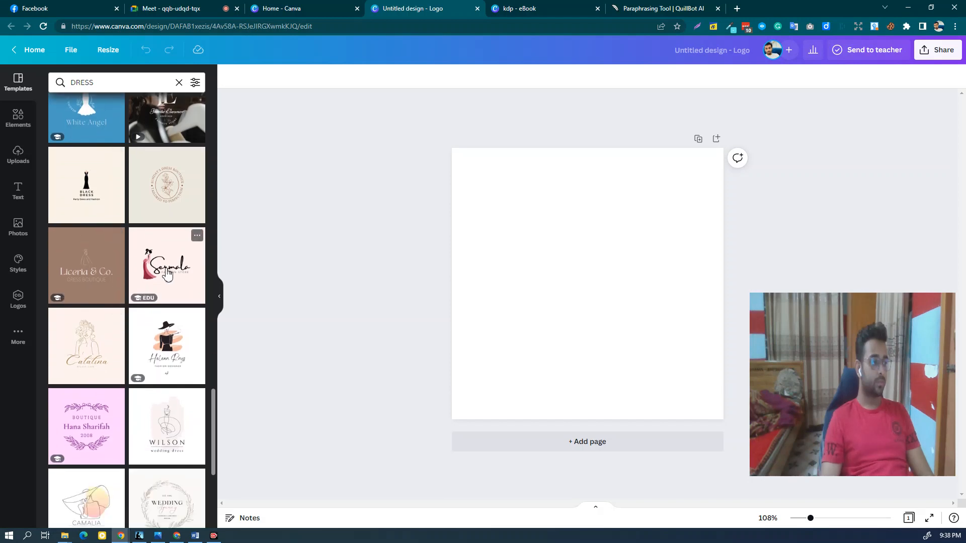
click(168, 274)
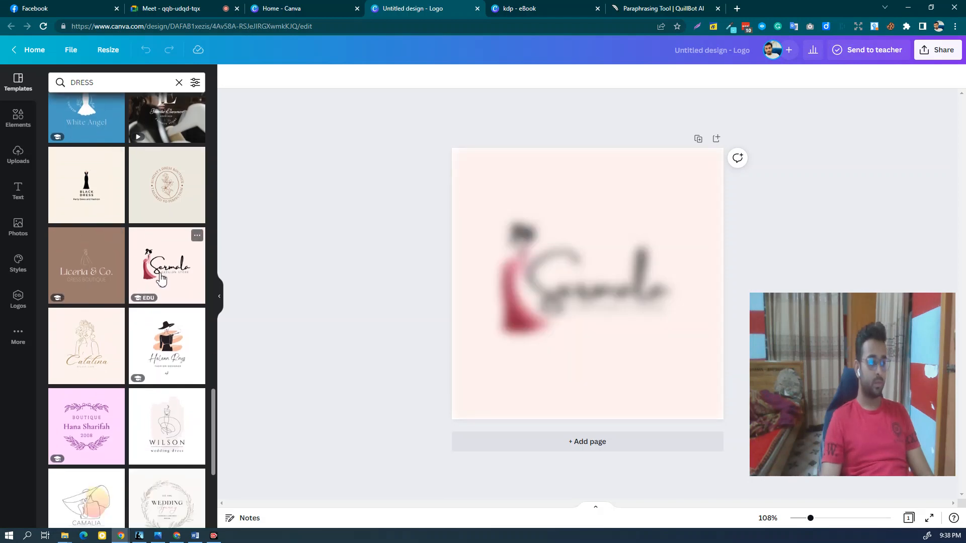
scroll(195, 304, down, 1)
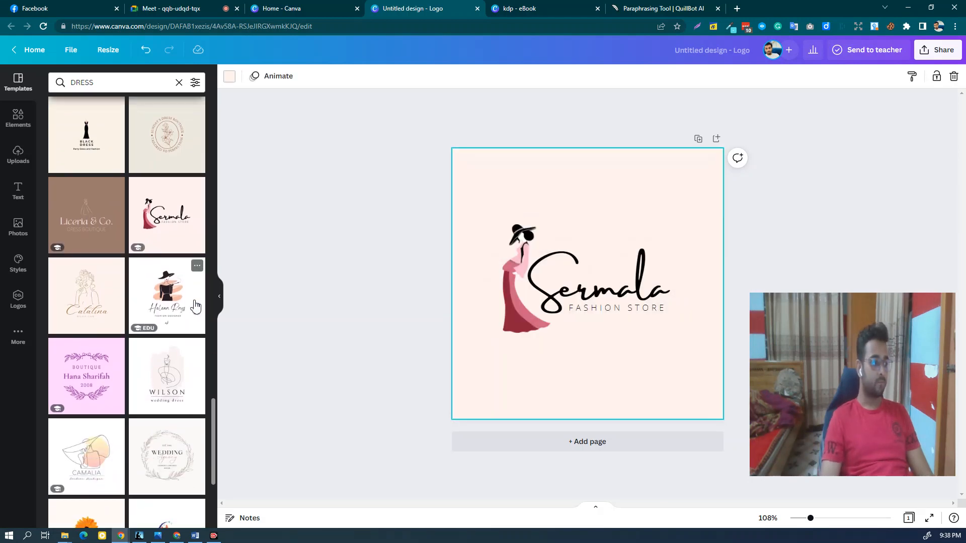
Step: Add a second page and apply the Citrama Boutique logo template from the DRESS results to it
click(528, 443)
scroll(148, 416, down, 3)
scroll(147, 416, down, 1)
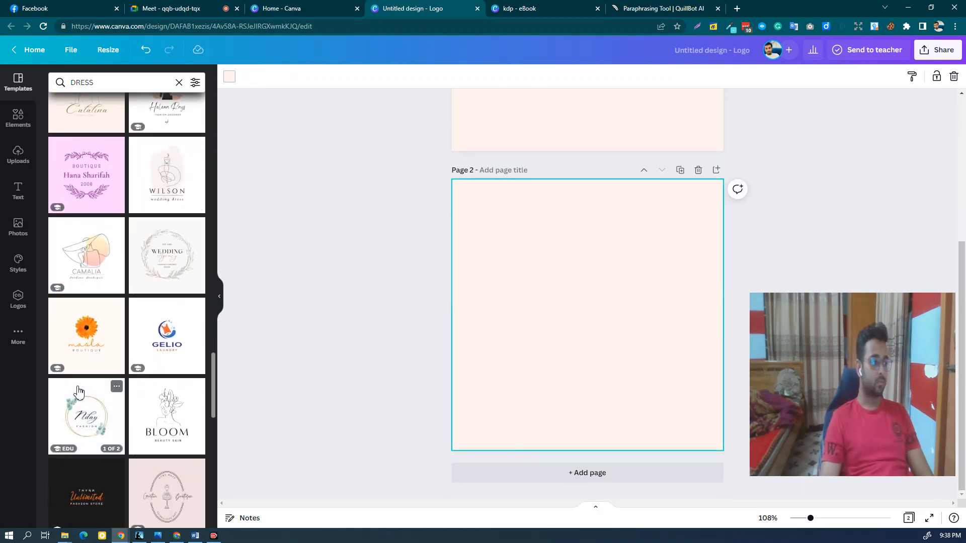
scroll(120, 306, down, 2)
scroll(120, 305, down, 2)
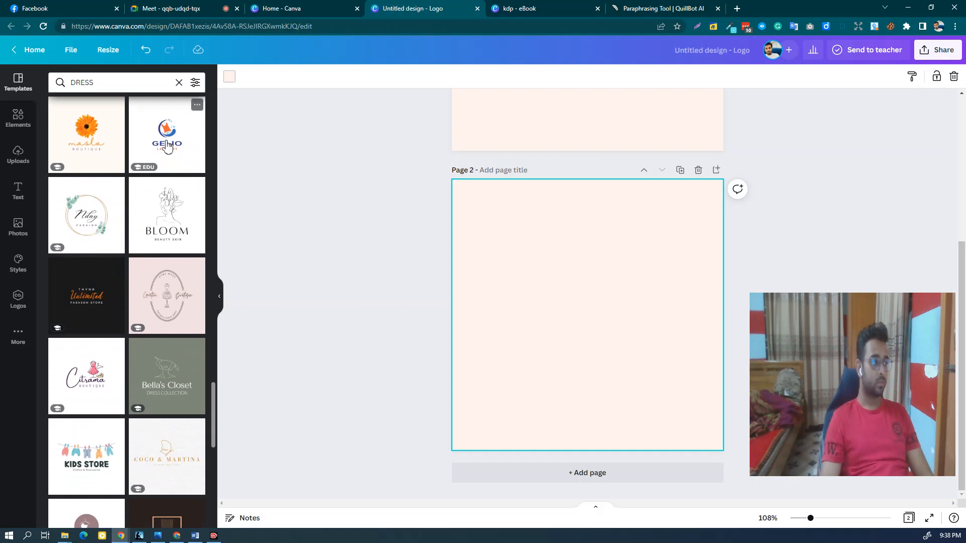
scroll(171, 274, down, 2)
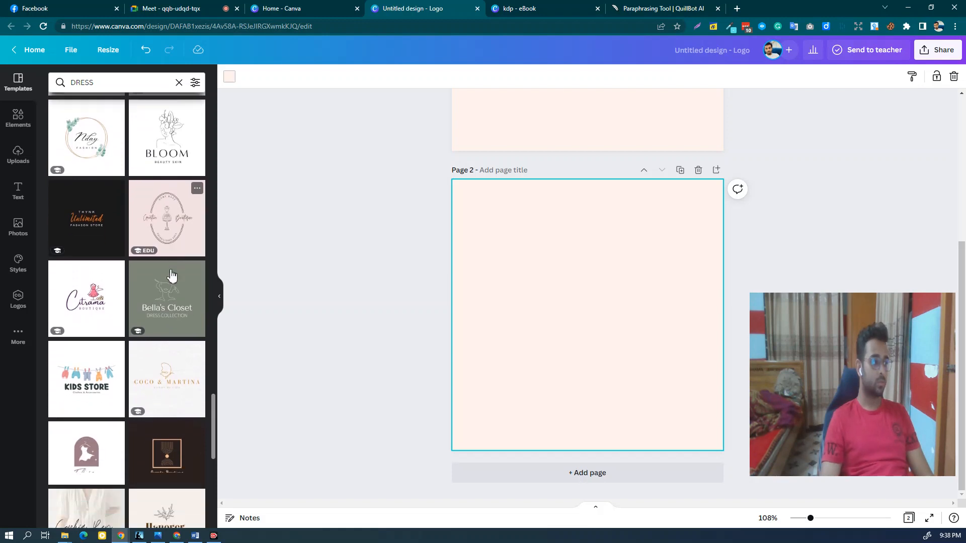
click(79, 286)
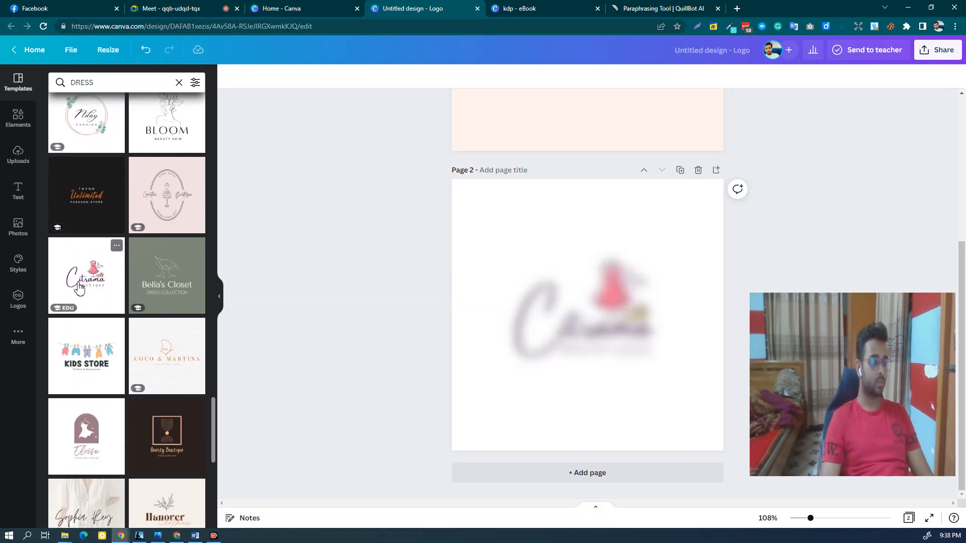
Step: Add a third page and apply the Lady Queen bridal makeup logo template from the DRESS results to it
scroll(144, 402, down, 5)
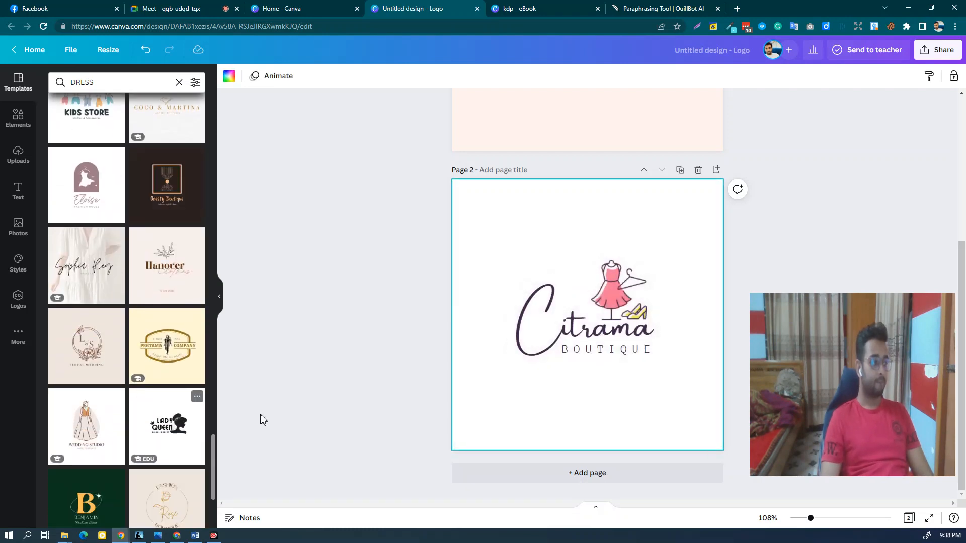
scroll(184, 426, down, 2)
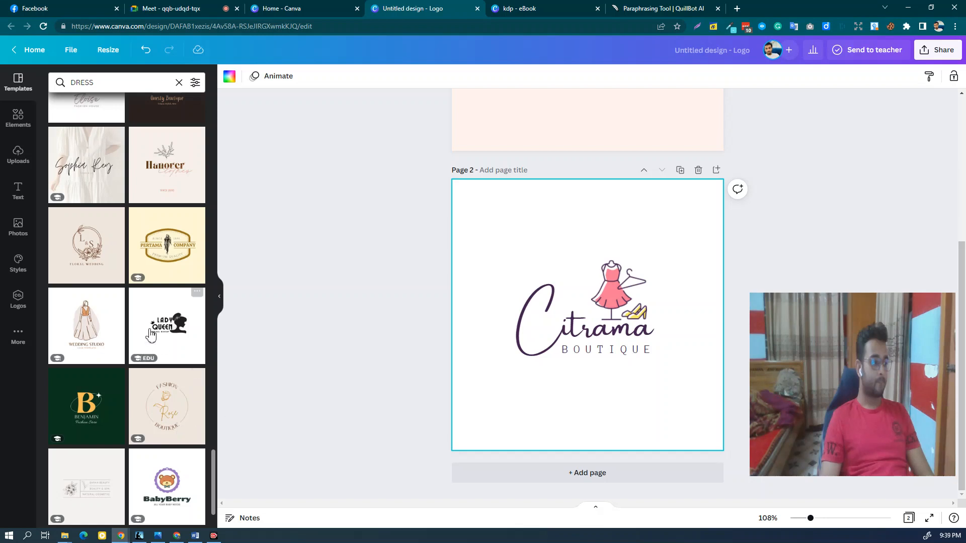
click(558, 473)
click(187, 340)
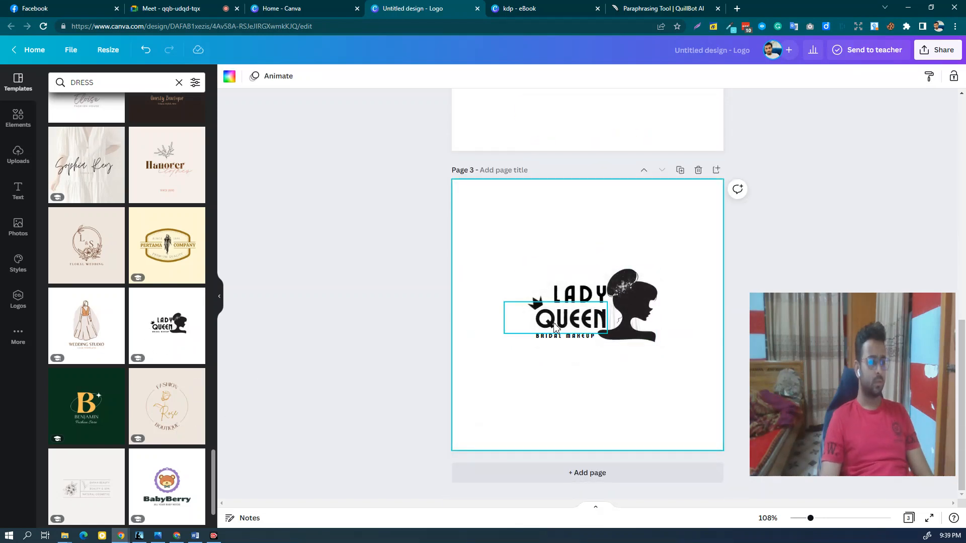
Step: Replace the brand name "Sermala" on page 1 with "bEAUTY"
scroll(618, 371, up, 3)
scroll(618, 370, up, 7)
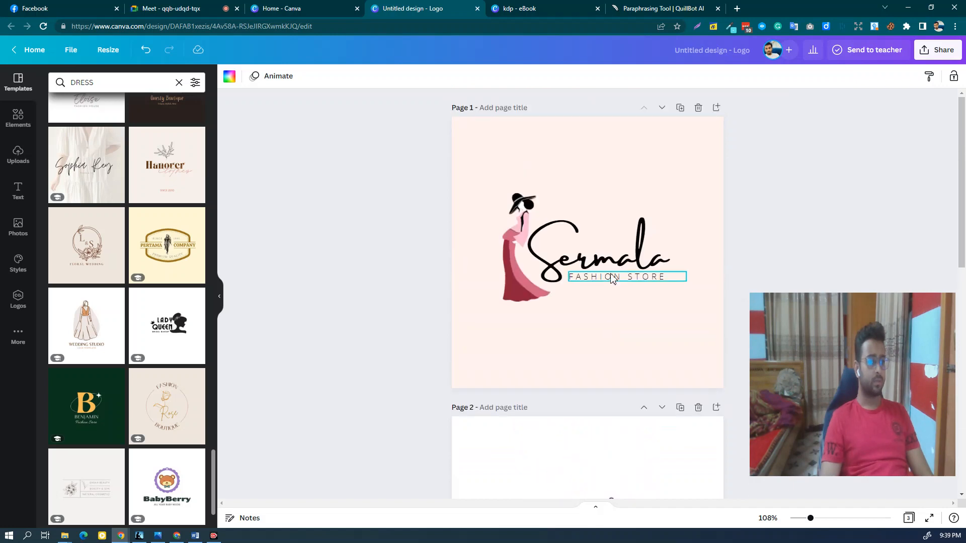
click(609, 262)
double_click(555, 226)
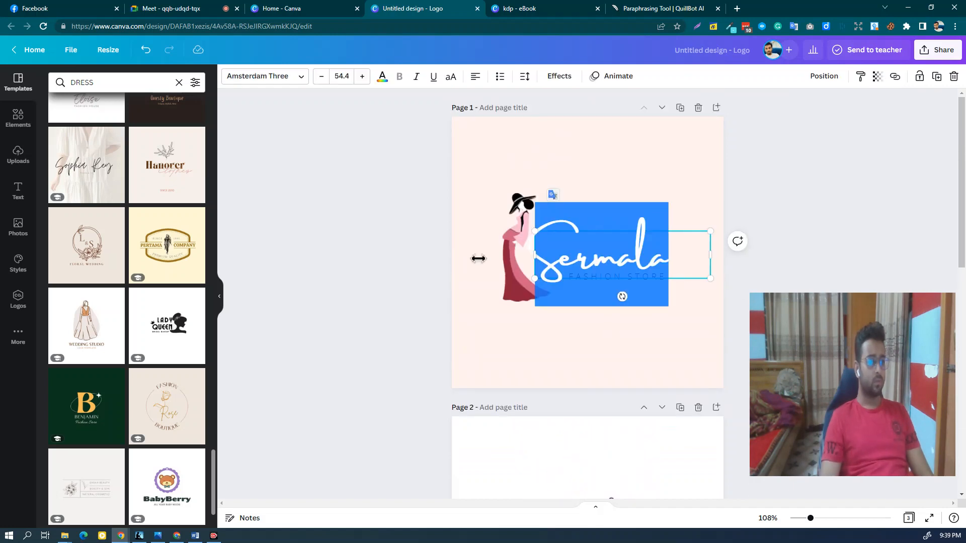
click(478, 259)
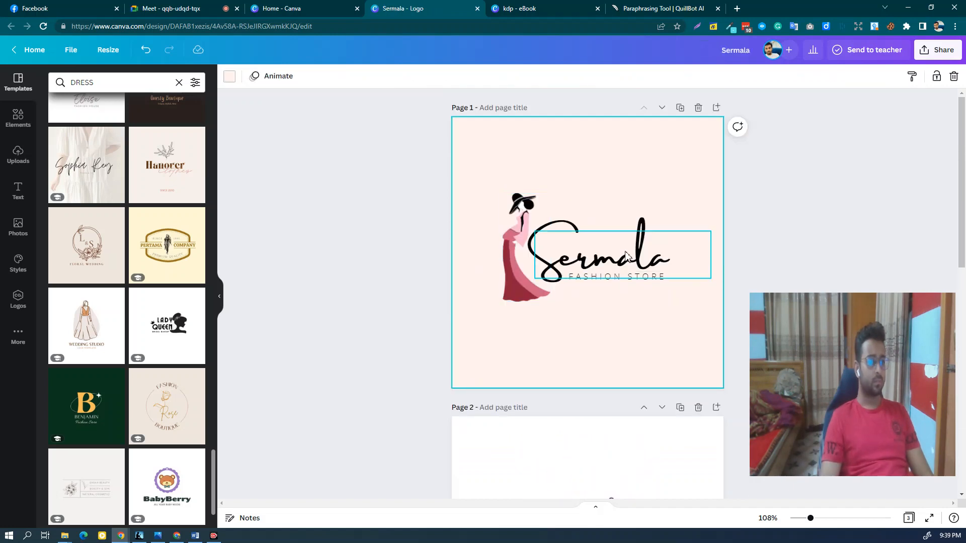
click(627, 253)
click(627, 253)
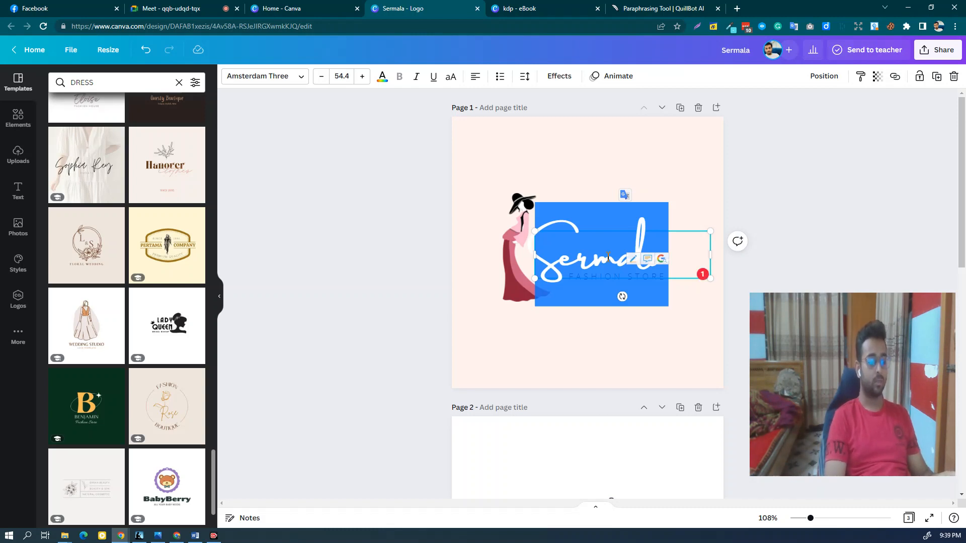
text(bEAUTY)
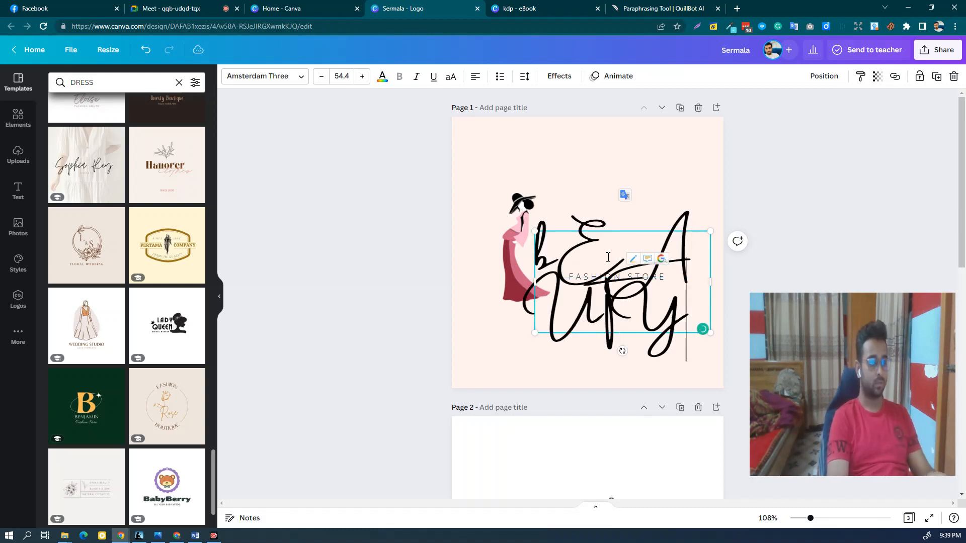
Step: Reduce the font size of the "bEAUTY" text on page 1 until the word fits on a single line
key(ctrl+a)
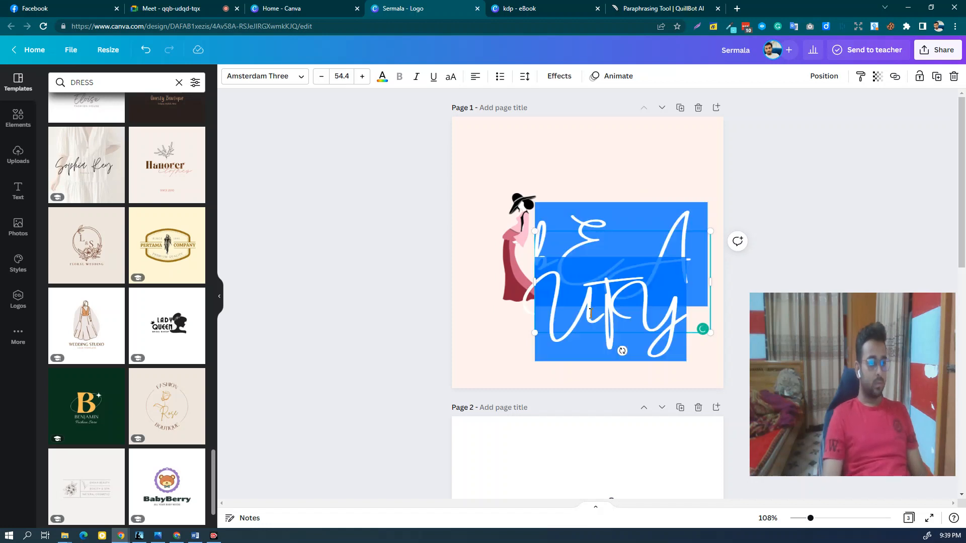
click(325, 80)
click(325, 79)
click(325, 80)
click(325, 79)
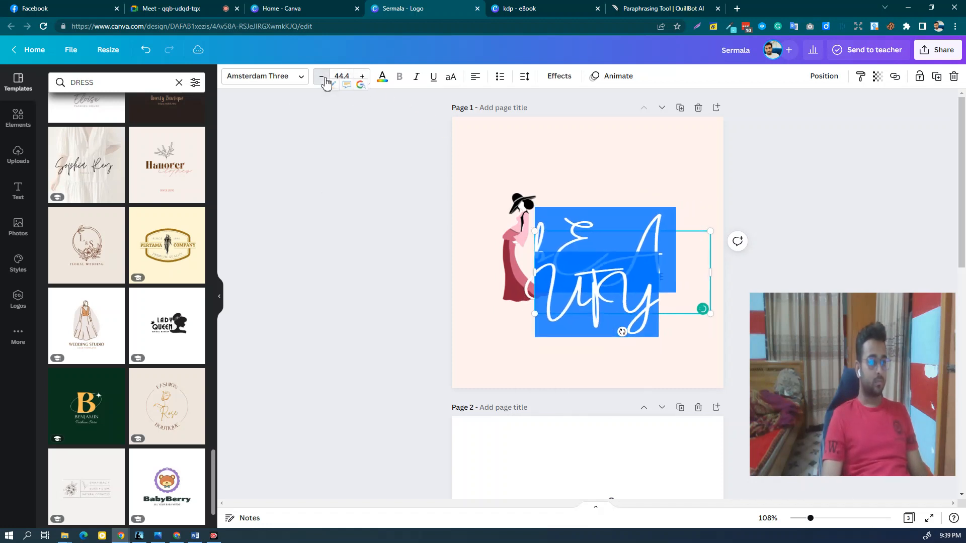
click(324, 79)
click(325, 79)
click(325, 80)
click(325, 79)
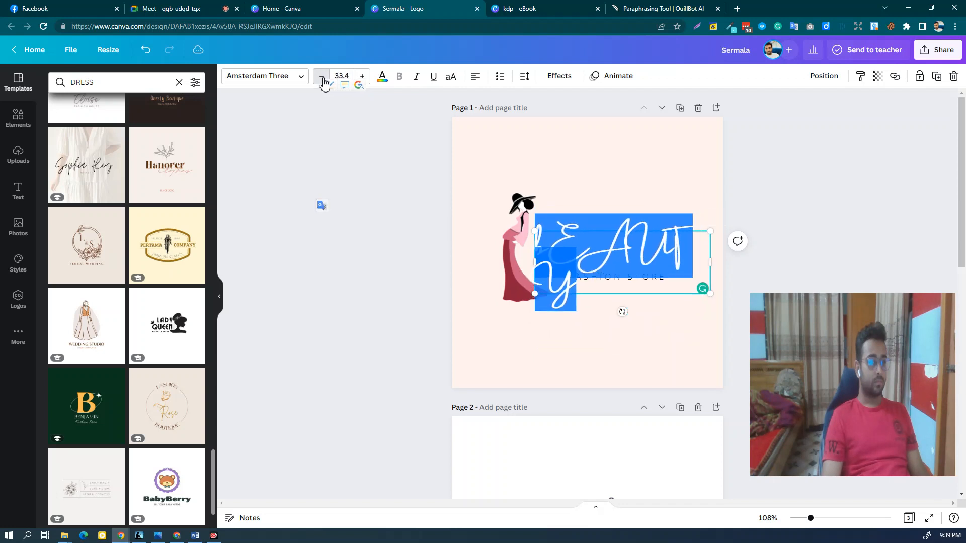
click(324, 80)
click(324, 81)
click(324, 80)
click(324, 80)
click(324, 80)
click(836, 147)
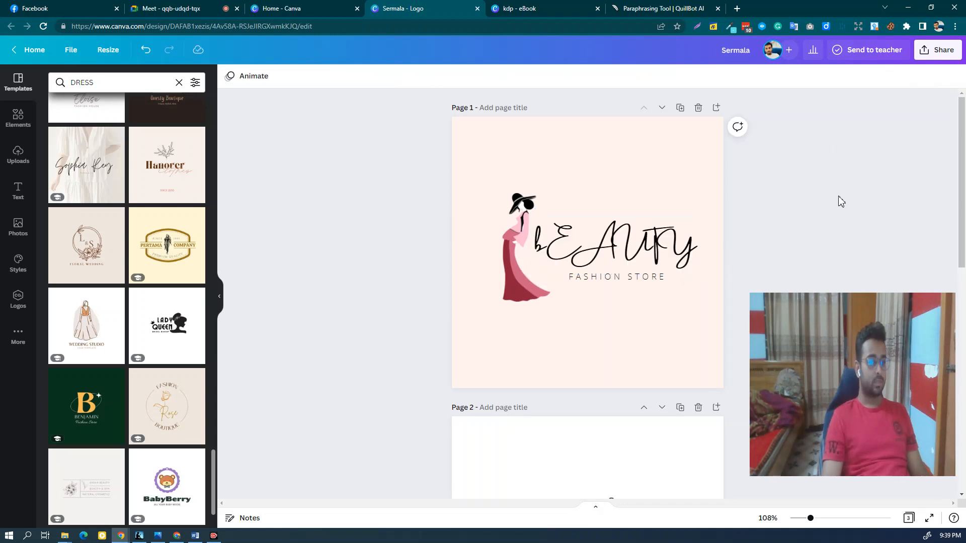
Step: Undo the font size and wording changes to the brand name on page 1, back to the original "Sermala" text
click(145, 53)
click(146, 52)
click(145, 52)
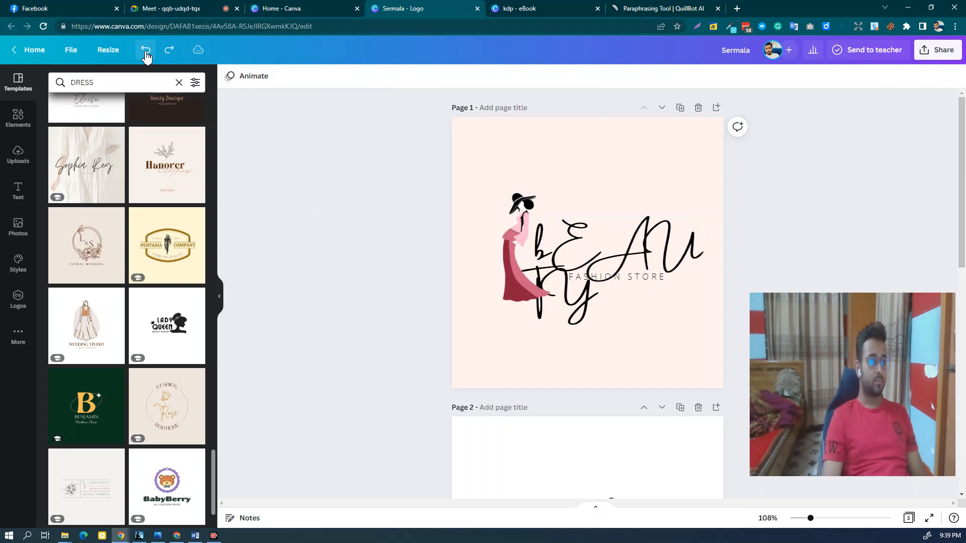
click(146, 53)
click(145, 52)
click(145, 52)
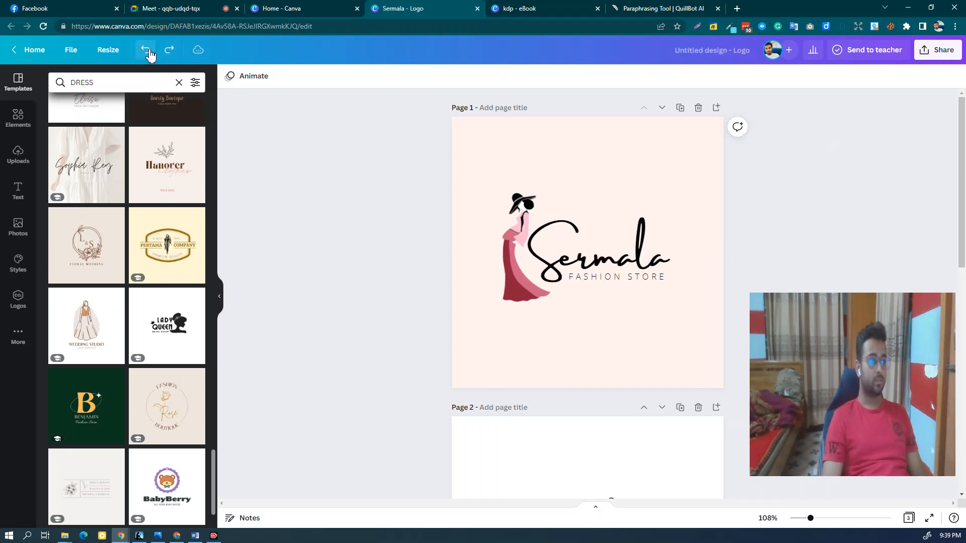
click(171, 52)
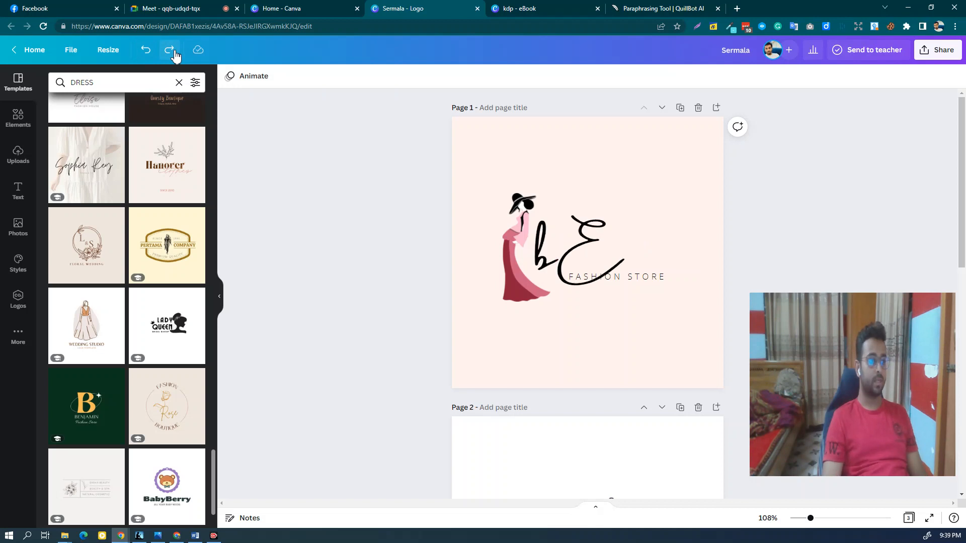
click(149, 54)
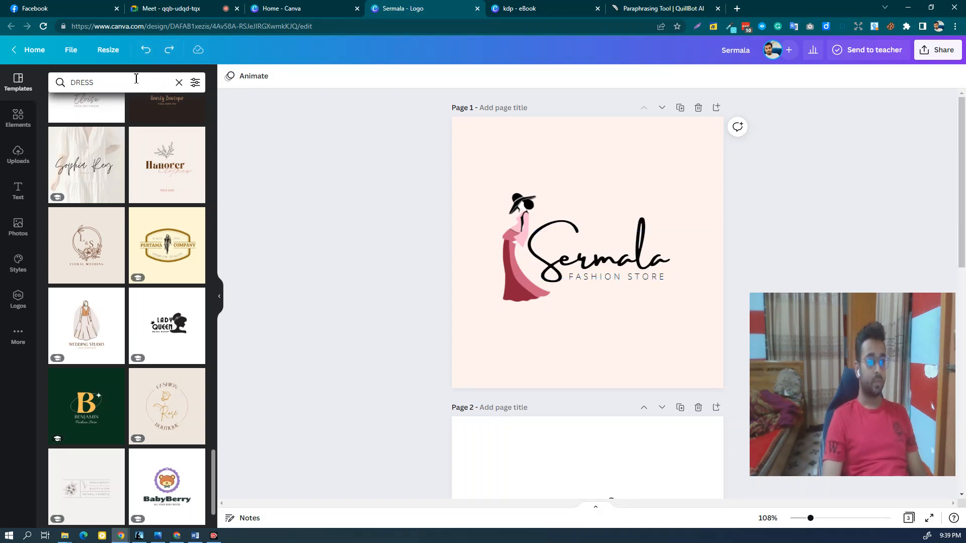
click(144, 50)
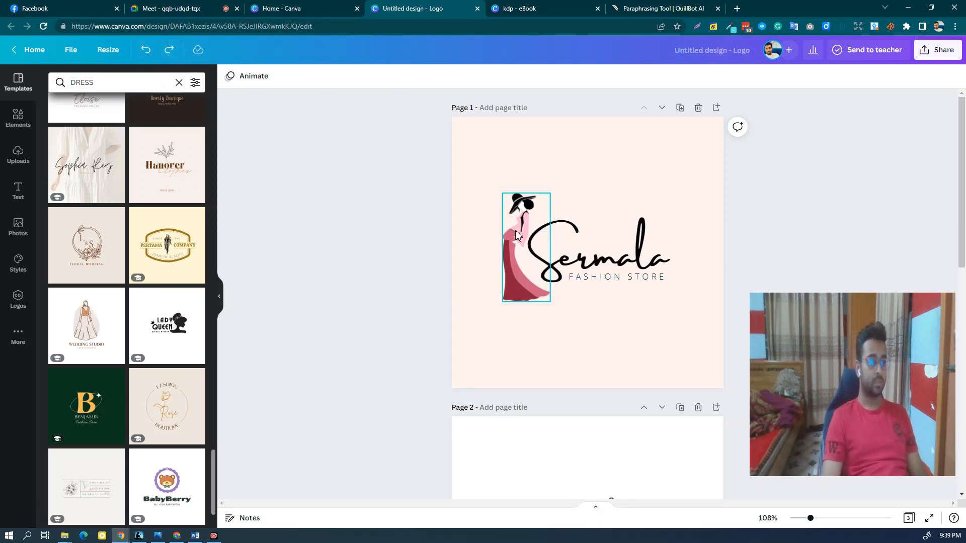
click(610, 256)
double_click(614, 293)
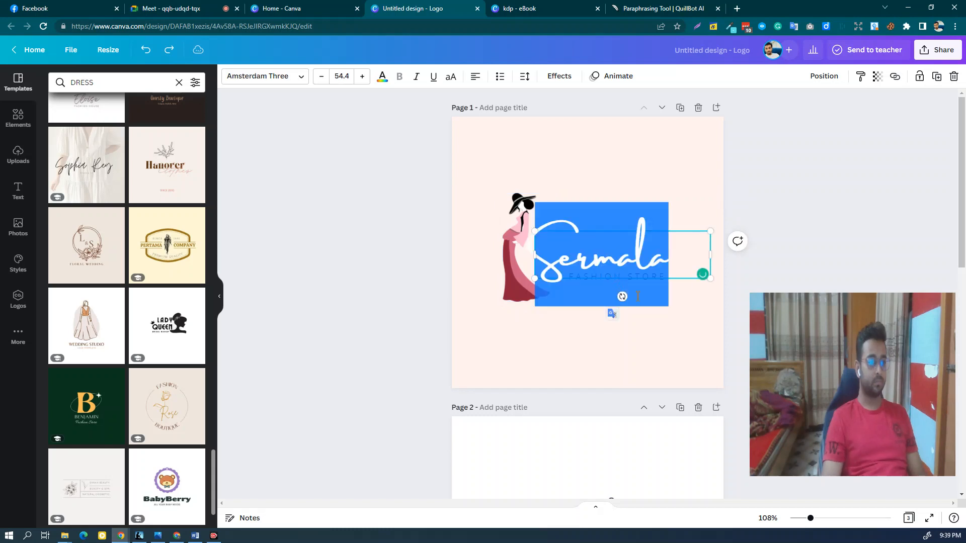
click(759, 200)
Step: Shift the "Citrama" text on page 2 slightly to the left and replace its wording with "Creative"
scroll(614, 319, down, 6)
click(612, 270)
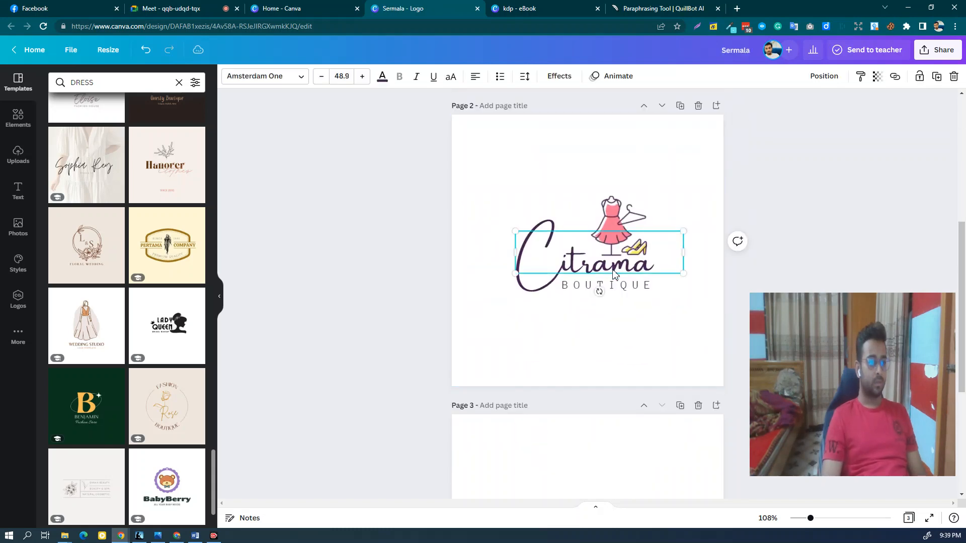
drag(613, 274, 592, 272)
double_click(569, 272)
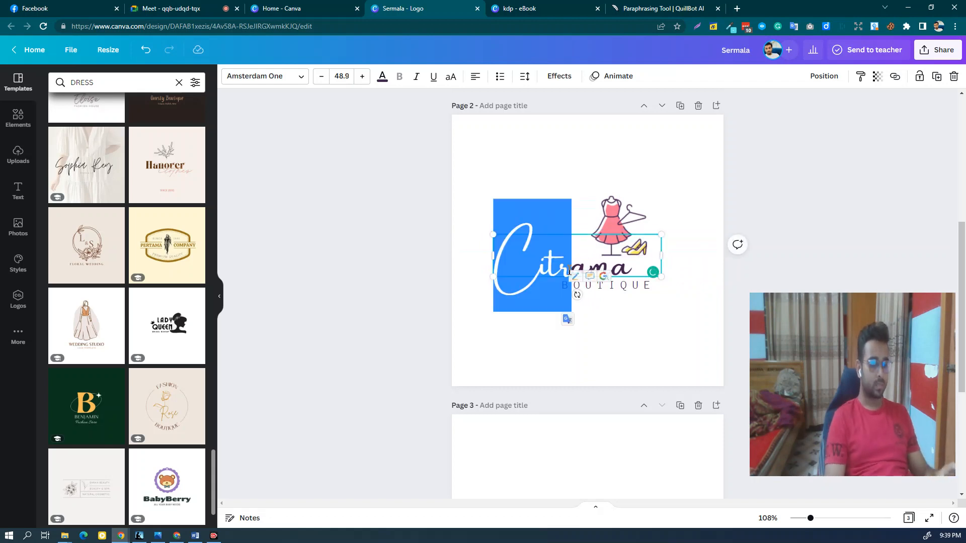
text(a)
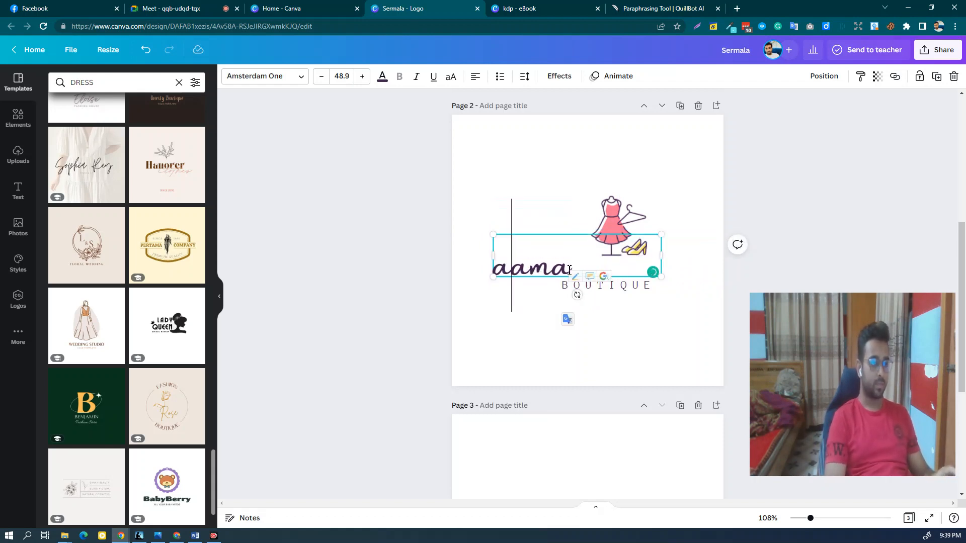
double_click(568, 269)
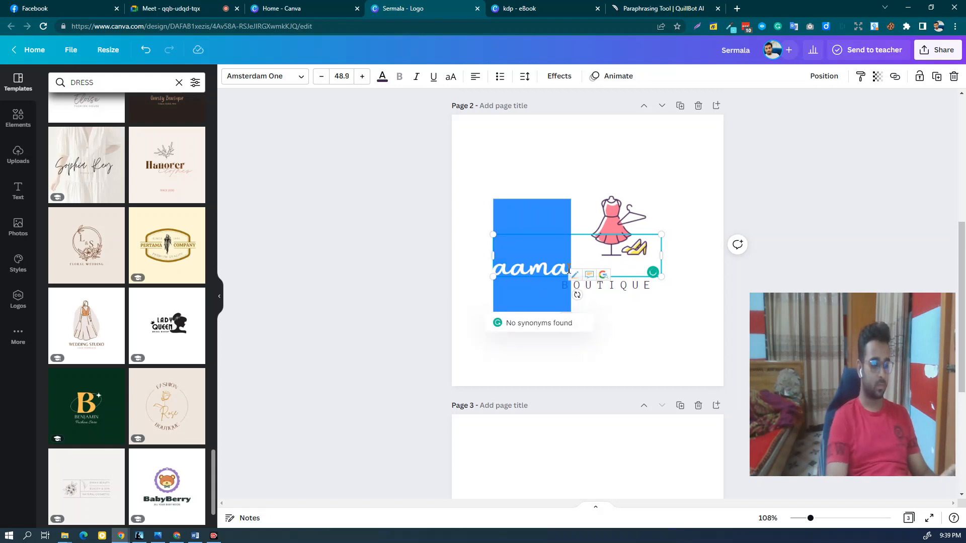
text(c)
text(C)
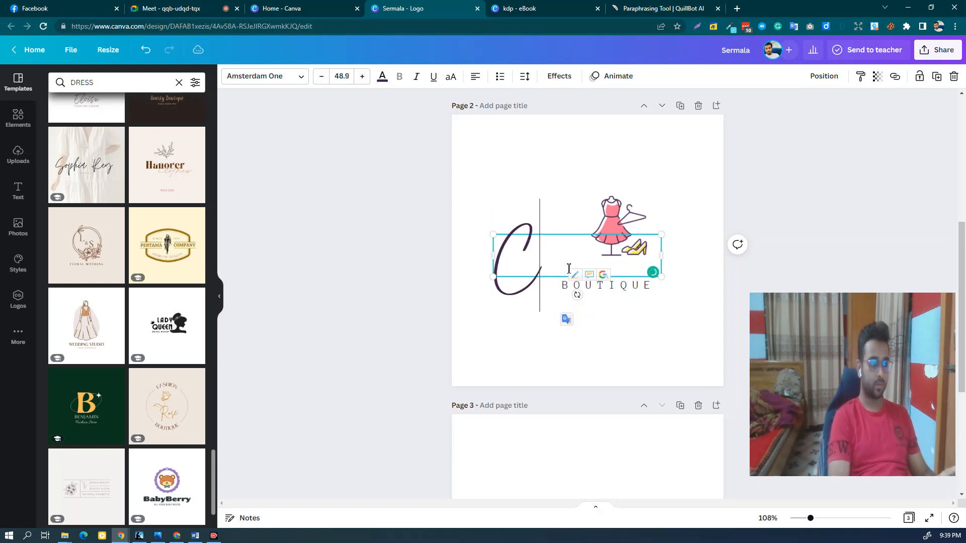
text(reative)
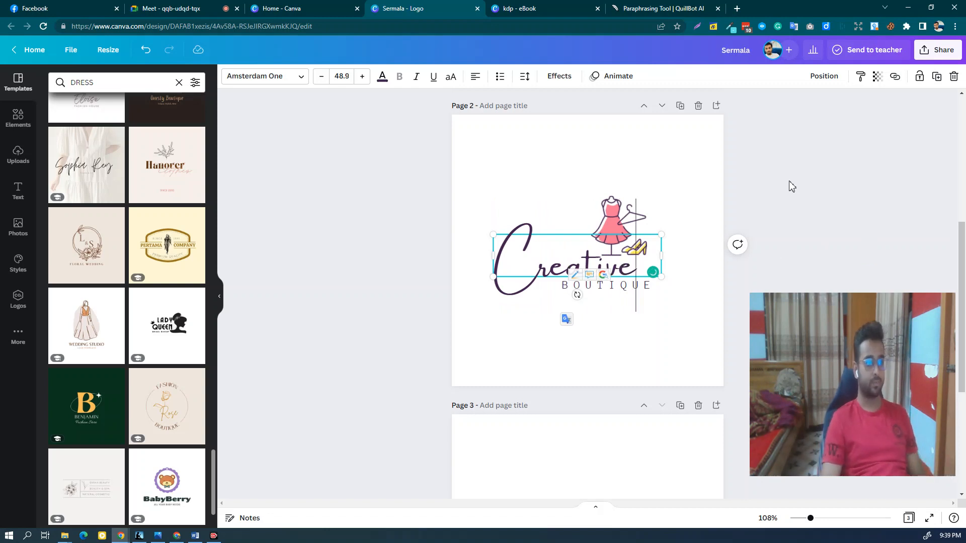
click(791, 186)
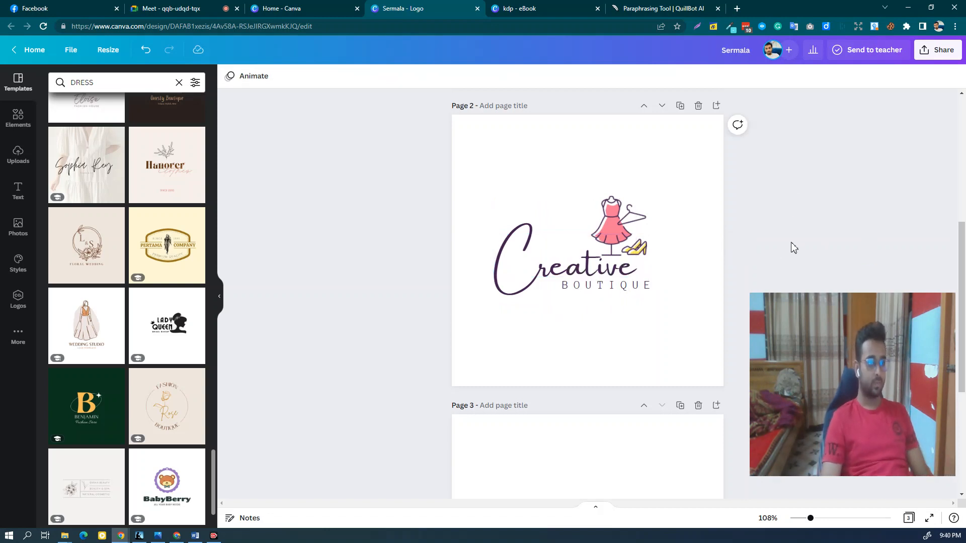
Step: Replace the "BOUTIQUE" tagline beneath the brand name on page 2 with "OWNERS"
click(603, 294)
click(603, 293)
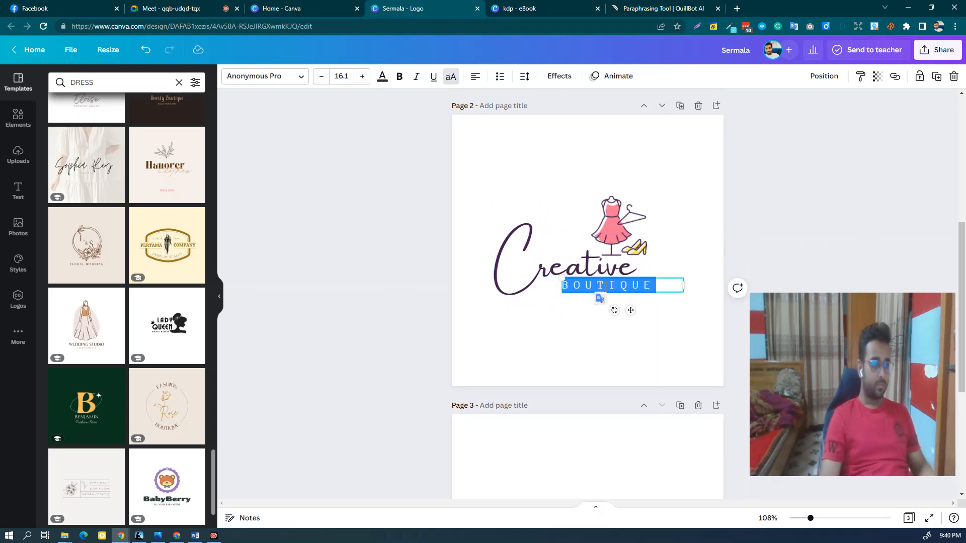
text(SHOP)
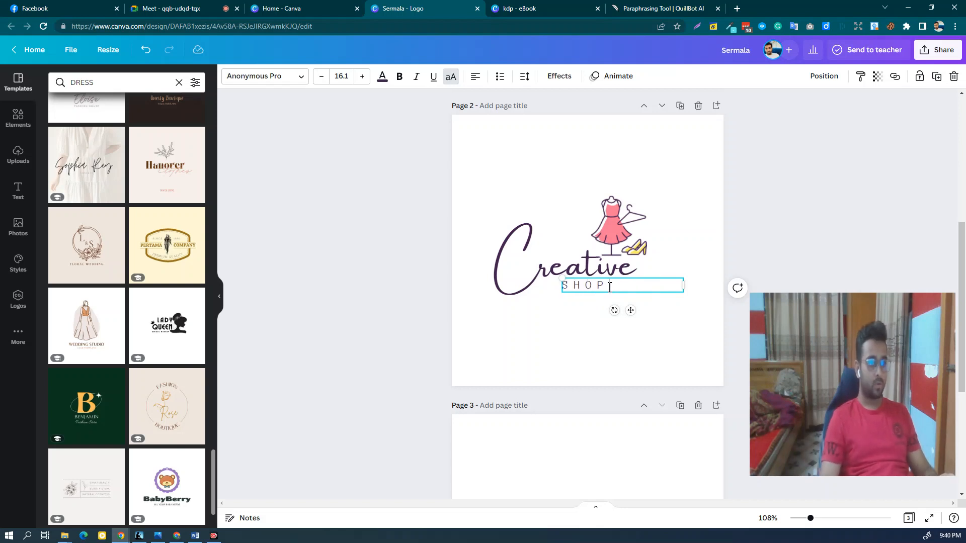
double_click(610, 287)
text(OWNERS)
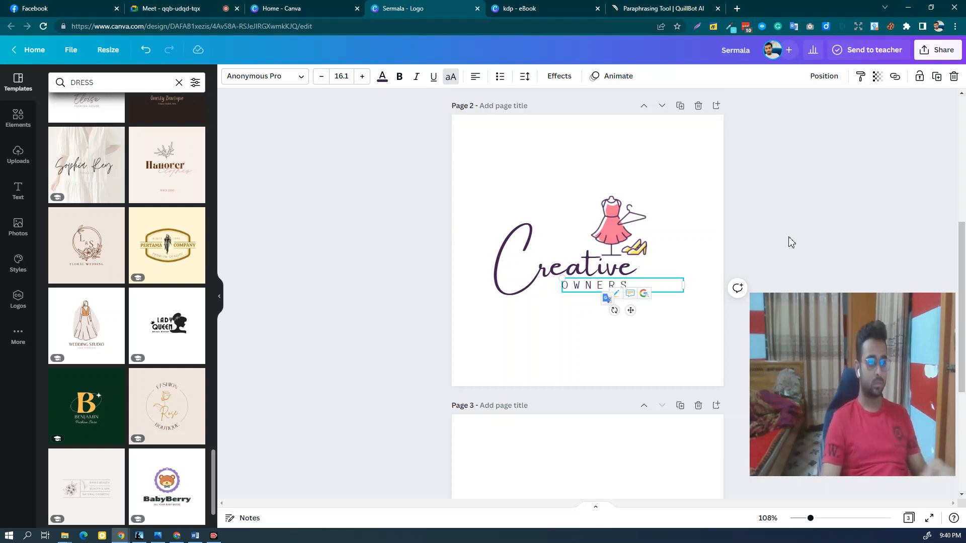
click(791, 243)
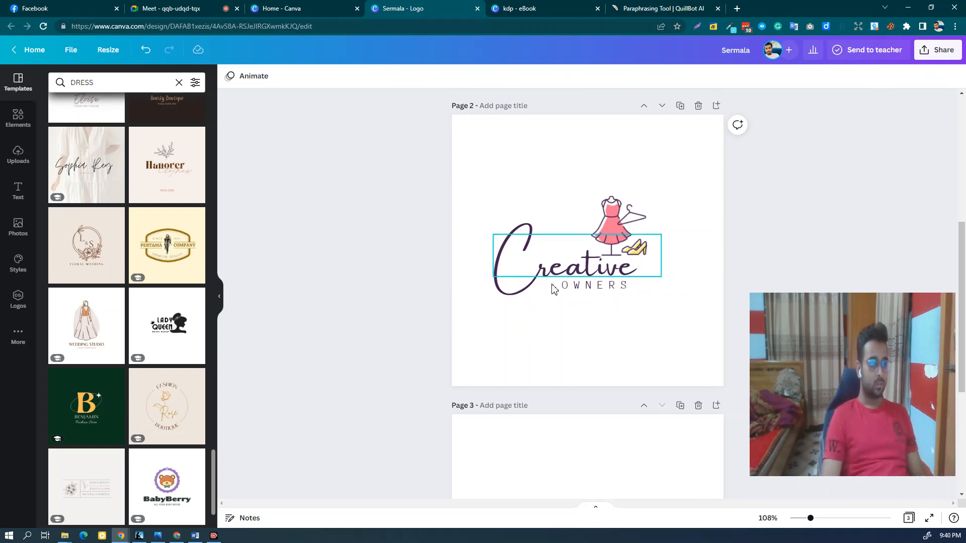
click(648, 250)
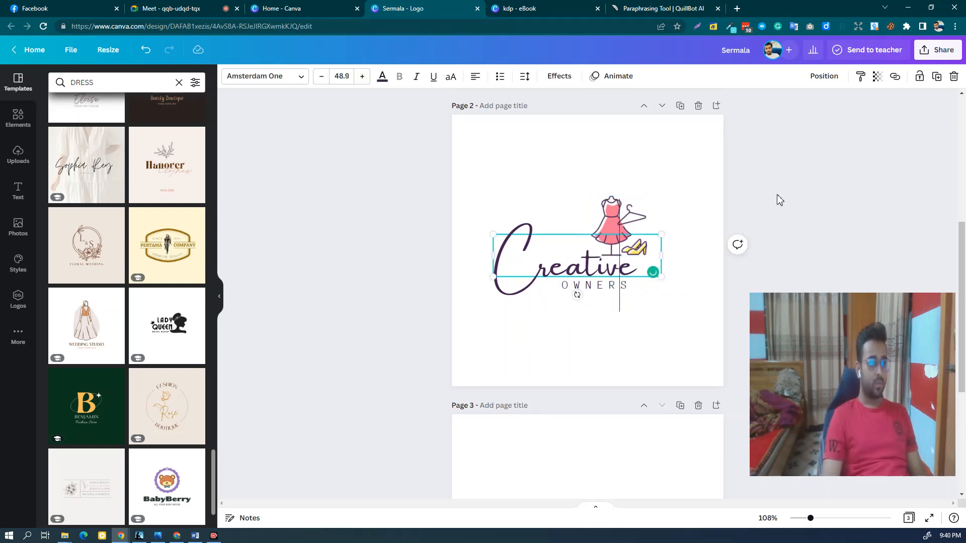
click(777, 195)
click(623, 208)
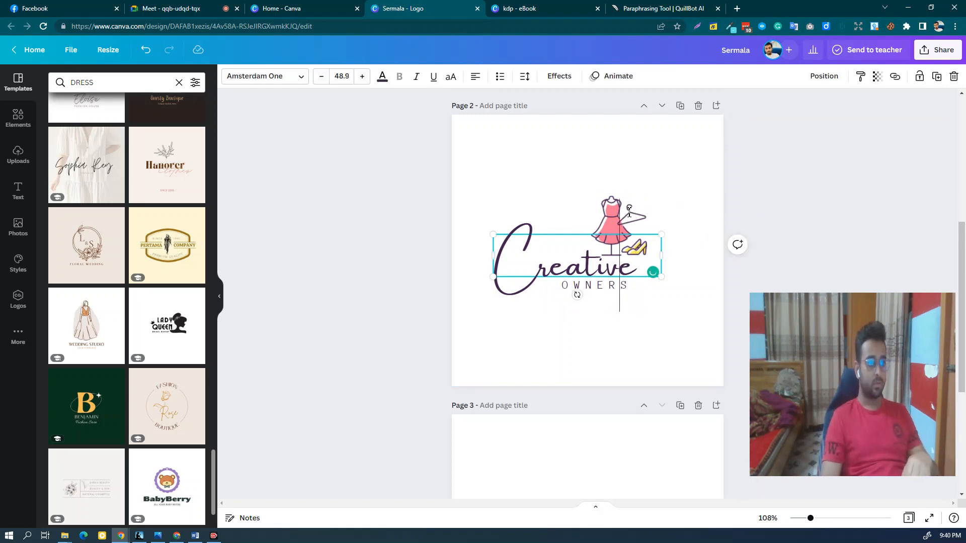
Step: Move the "Creative" text below "OWNERS" on page 2 and delete the pink dress and shoes illustration
click(817, 200)
drag(638, 251, 628, 319)
click(623, 233)
key(Delete)
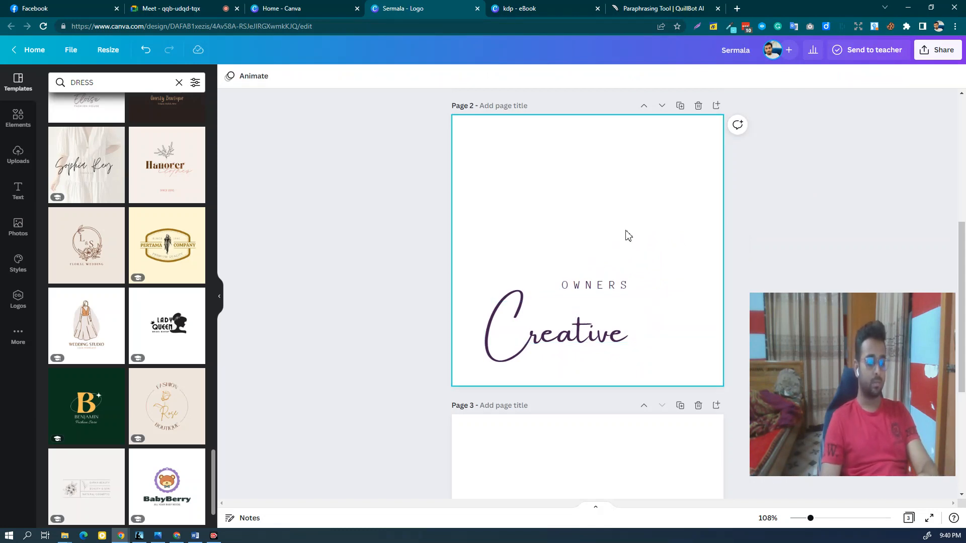
Step: Search the elements library for "GIRL"
click(17, 126)
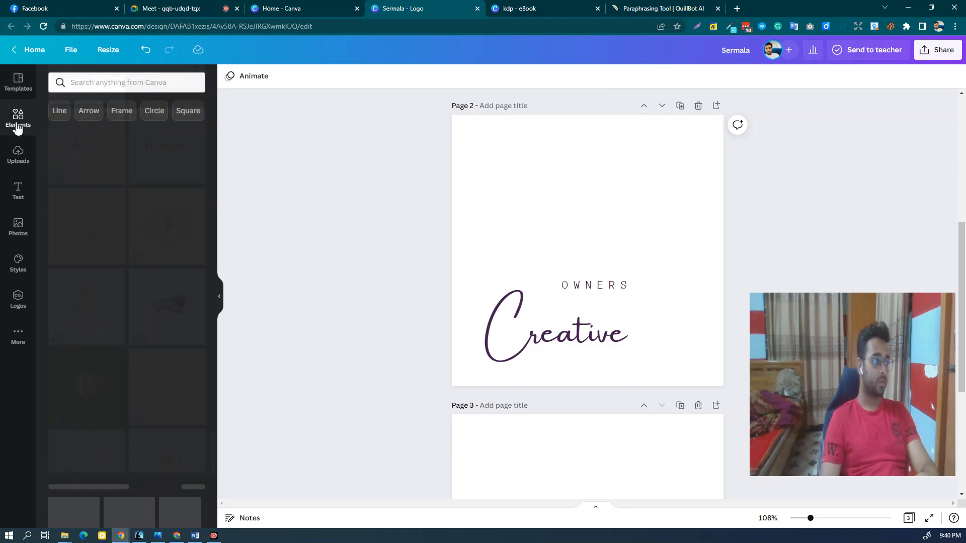
click(149, 89)
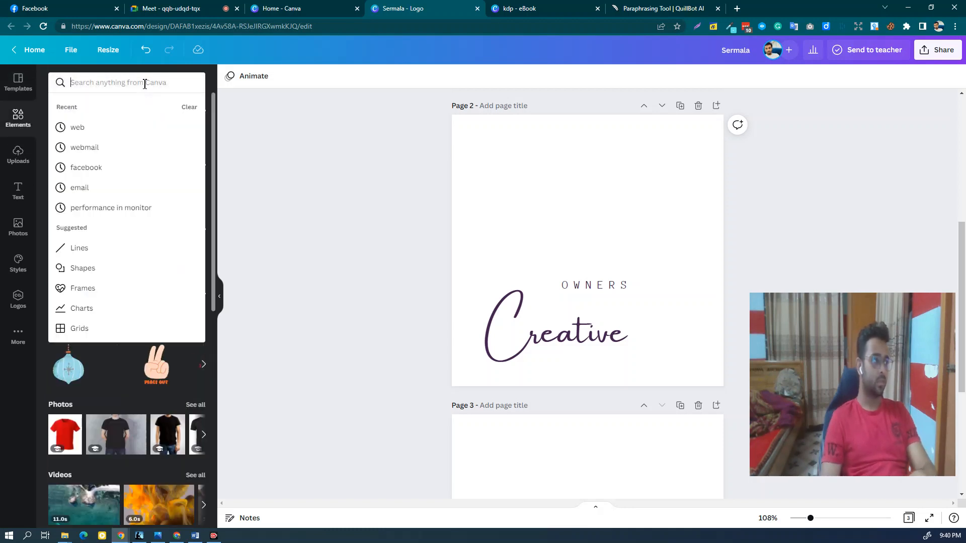
click(322, 151)
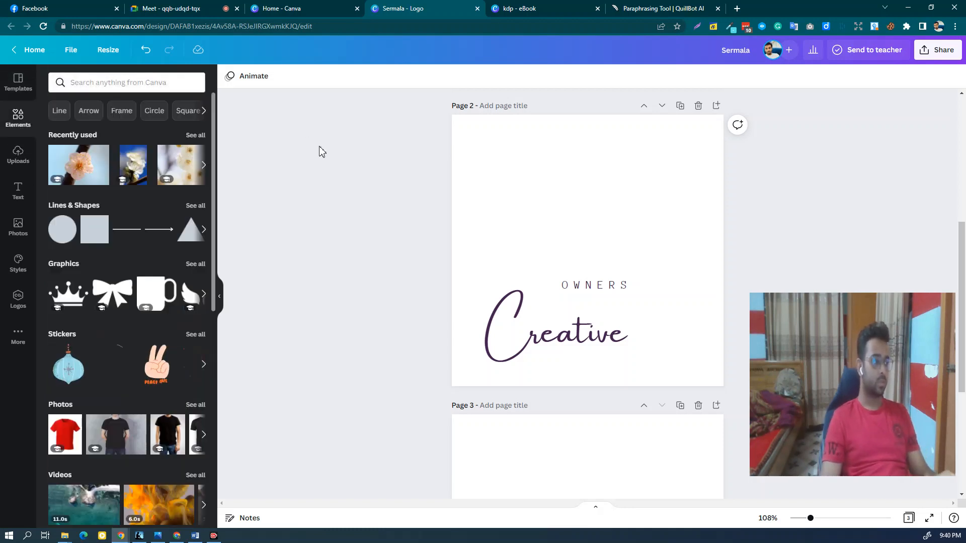
click(95, 89)
text(GIRL)
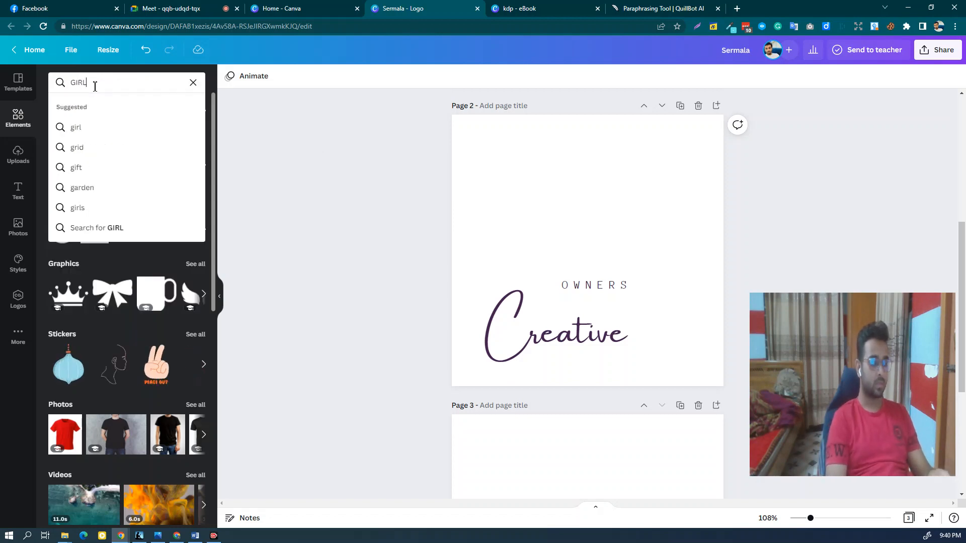
key(Return)
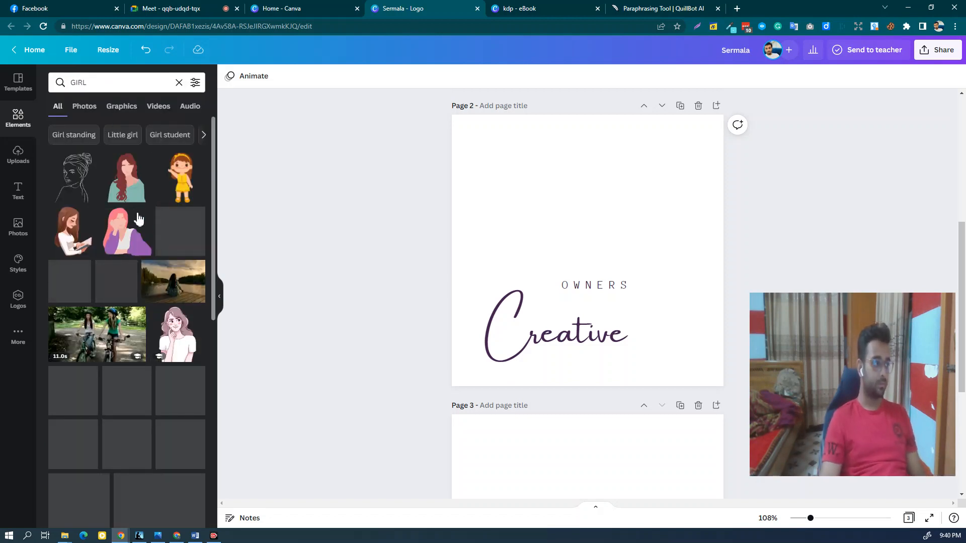
Step: Add the blonde girl in a blue dress beside the wording on page 2 and move "Creative" back above "OWNERS"
scroll(138, 219, down, 5)
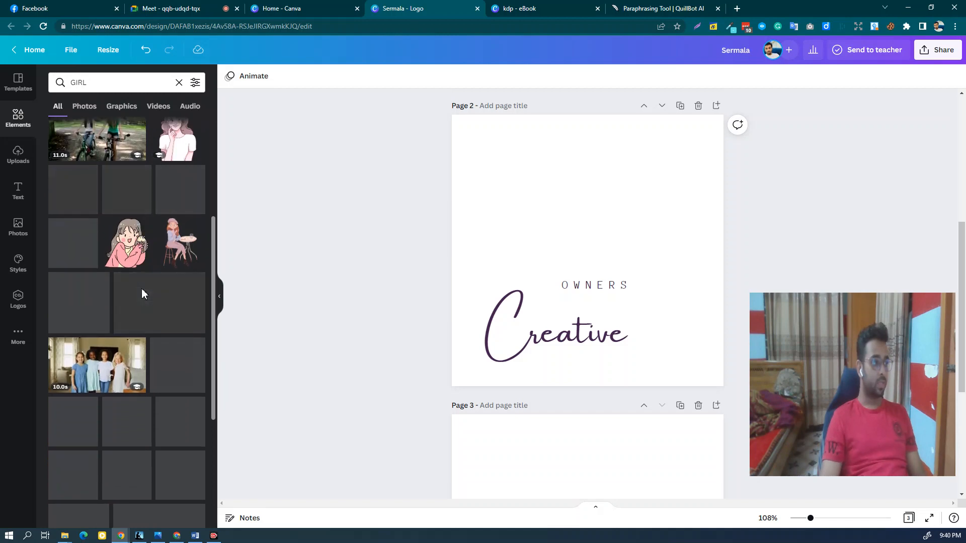
scroll(142, 302, down, 4)
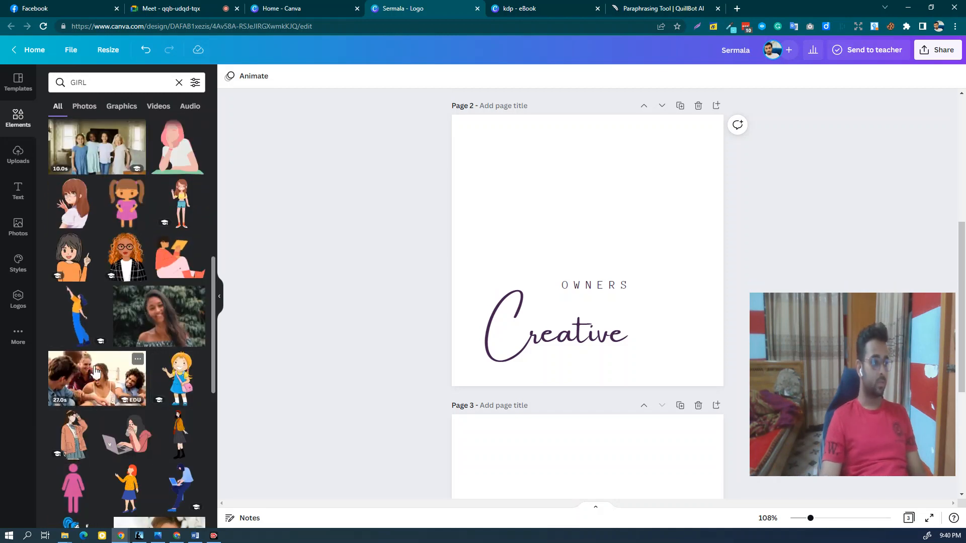
scroll(177, 281, down, 2)
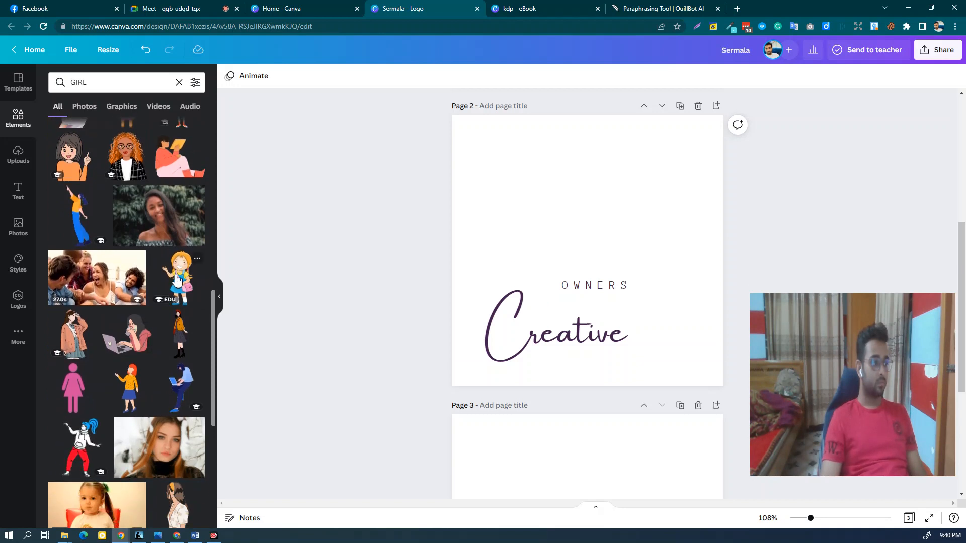
click(177, 281)
drag(611, 231, 678, 229)
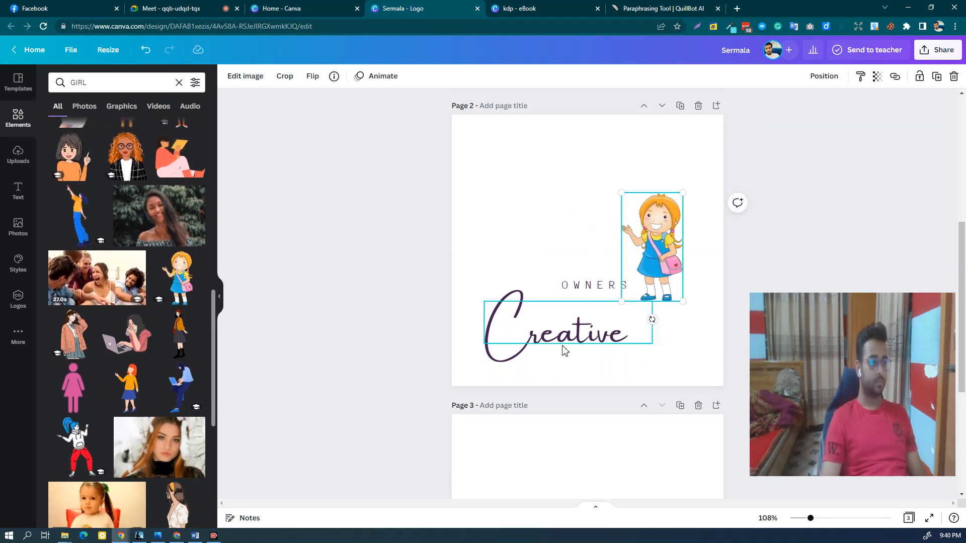
drag(564, 350, 572, 260)
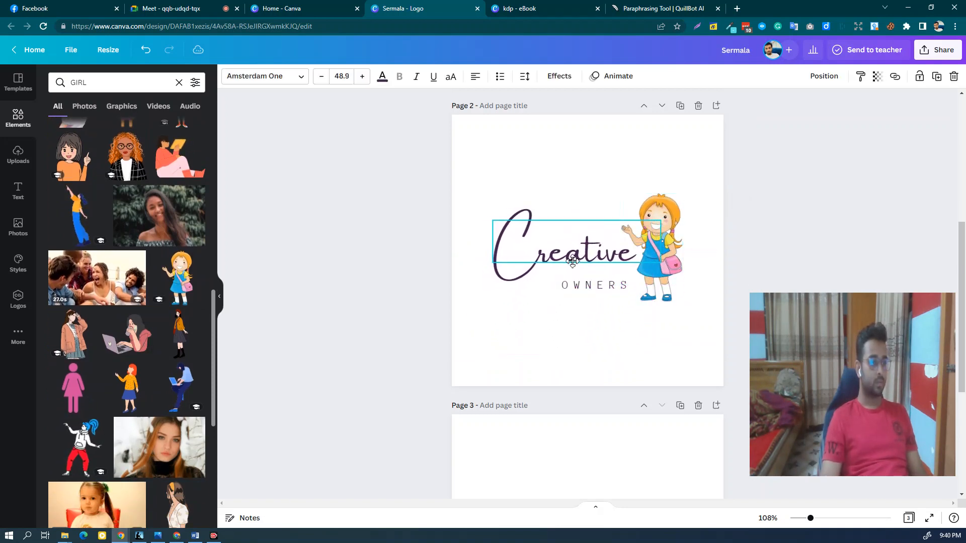
click(659, 340)
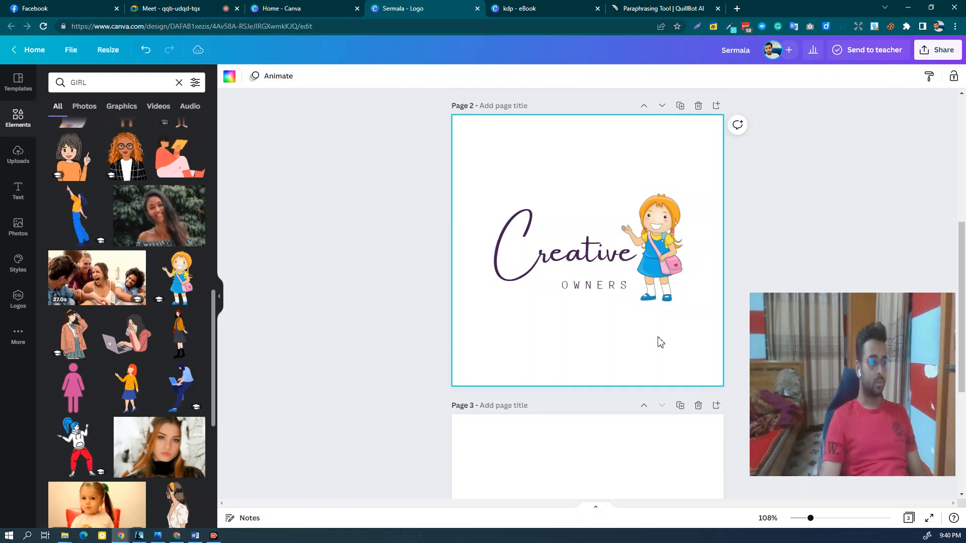
Step: Look through more girl graphics for an alternative and delete the blonde girl from page 2
click(662, 283)
scroll(109, 431, down, 3)
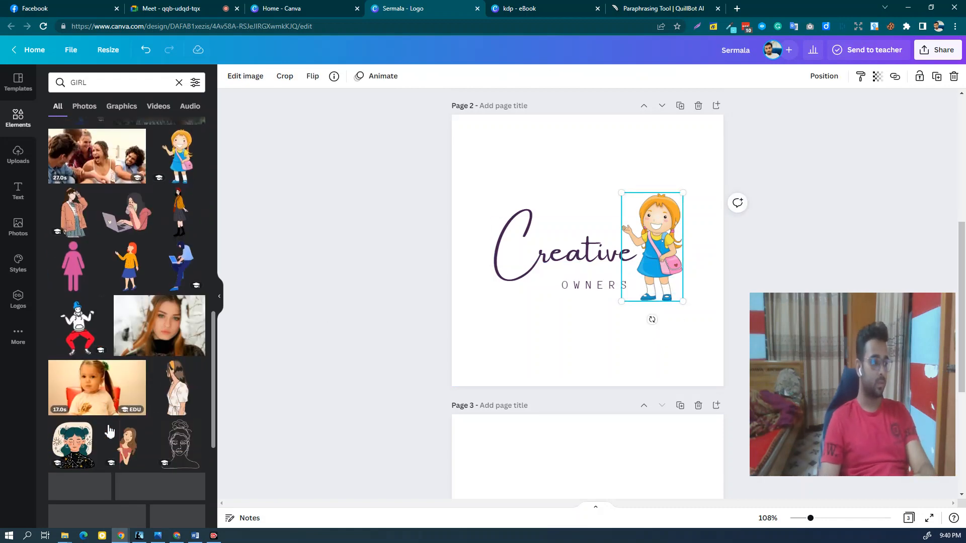
scroll(152, 429, down, 4)
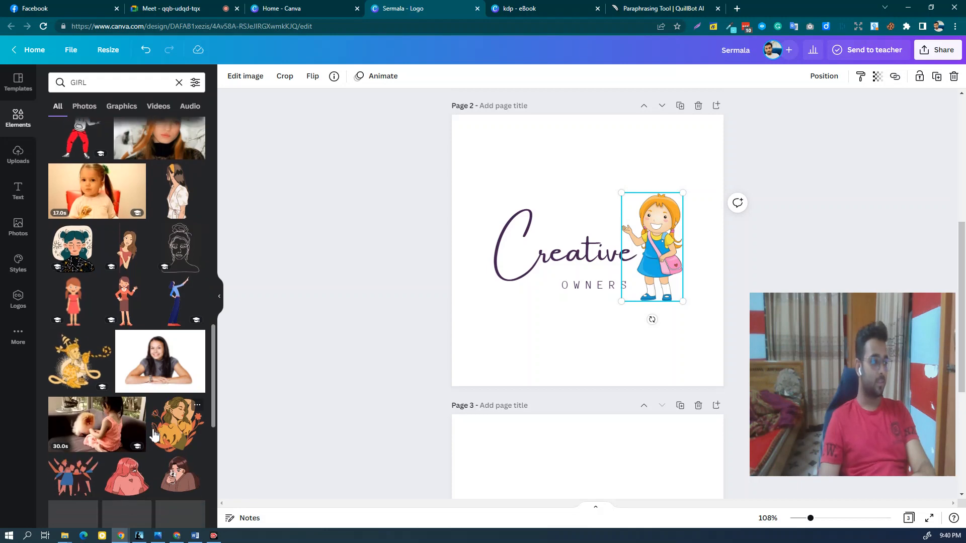
scroll(153, 433, down, 6)
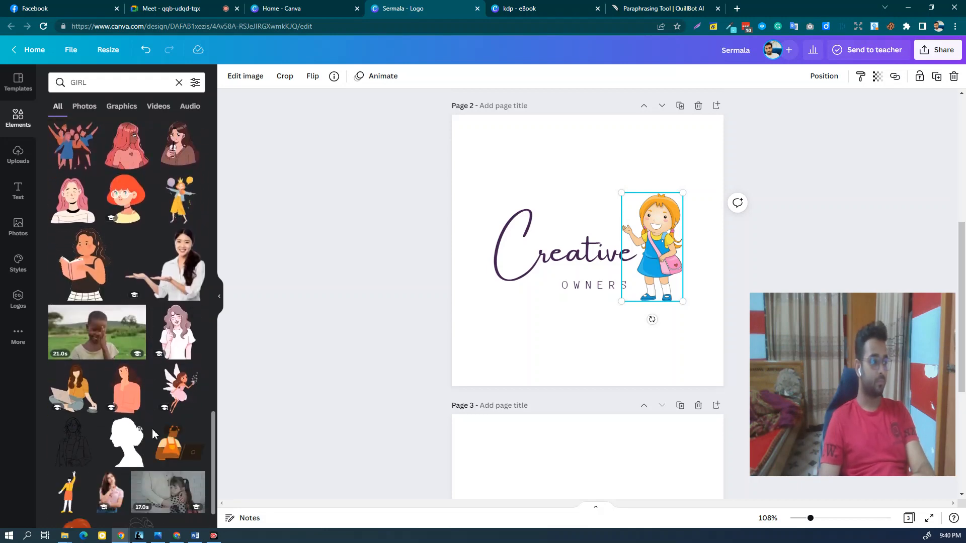
scroll(152, 429, down, 2)
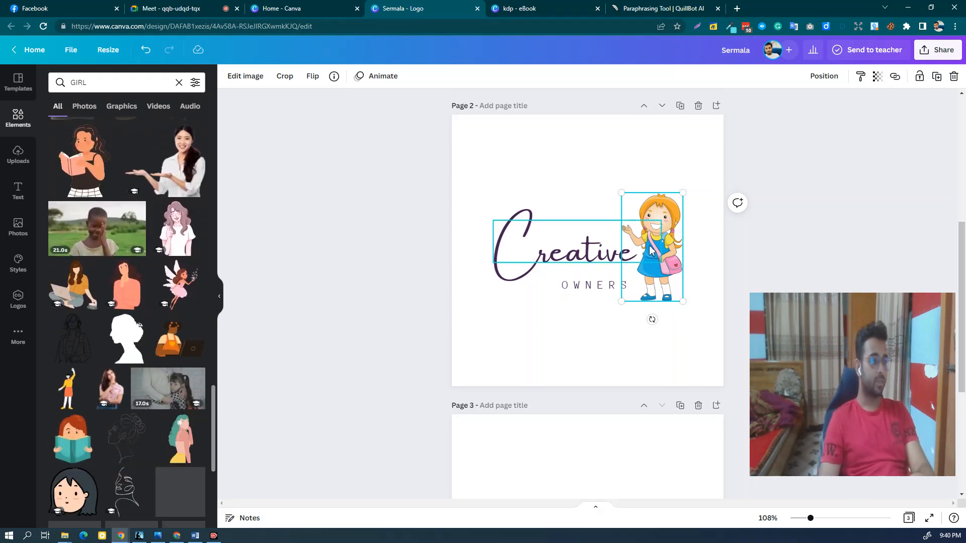
click(819, 222)
click(652, 252)
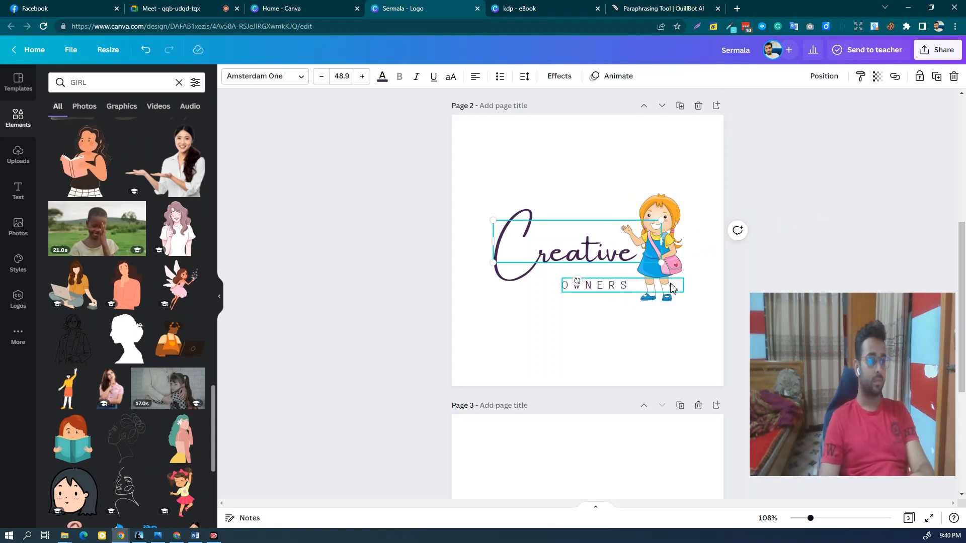
click(659, 251)
click(787, 239)
Step: Move the black lady silhouette from the Lady Queen logo on page 3 onto page 2, left of "Creative"
scroll(694, 326, down, 5)
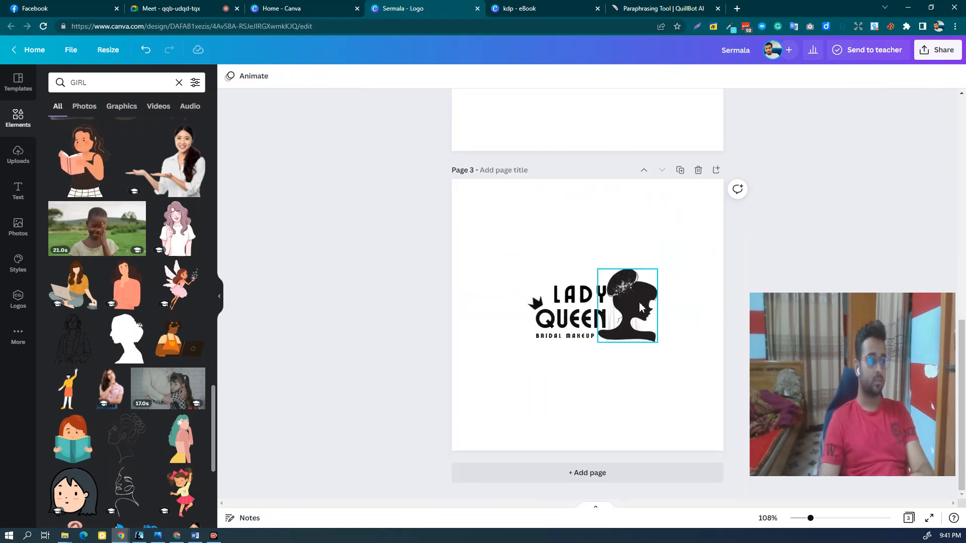
drag(641, 306, 484, 292)
scroll(667, 242, up, 5)
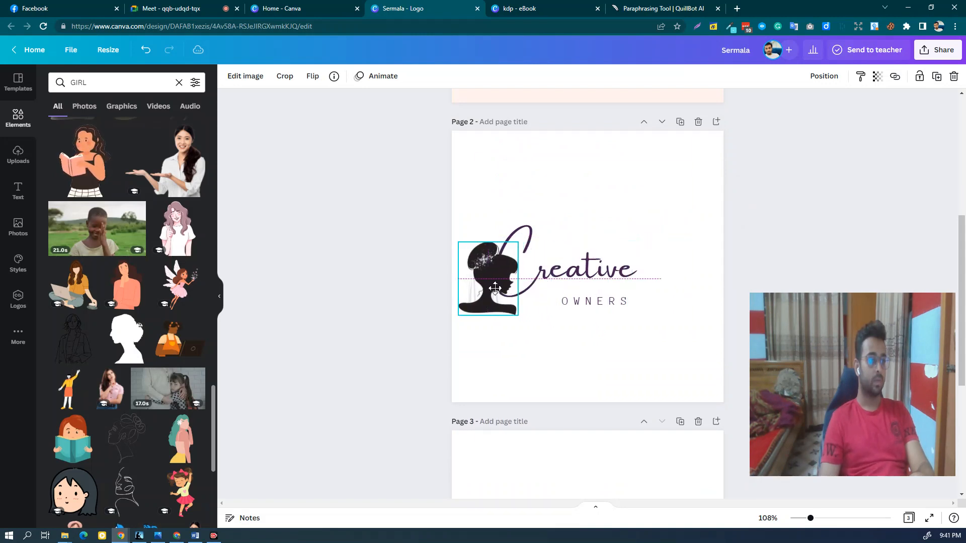
Step: Shift the "Creative" and "OWNERS" texts to the right and place the silhouette over the letter C
click(591, 272)
drag(591, 273, 620, 299)
click(632, 335)
drag(498, 300, 542, 285)
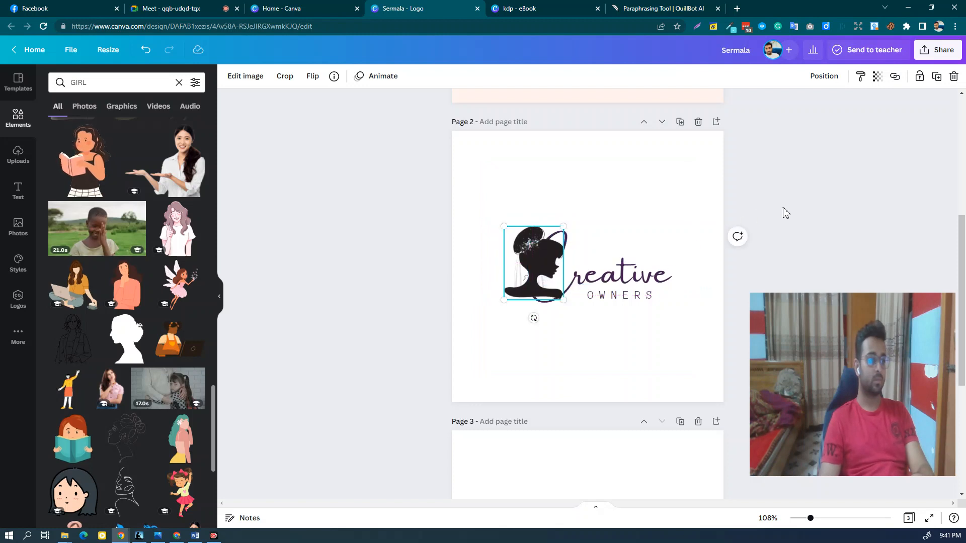
click(756, 280)
Step: Nudge "Creative" slightly left and down behind the silhouette, and shift "OWNERS" left and just below it
scroll(654, 302, up, 1)
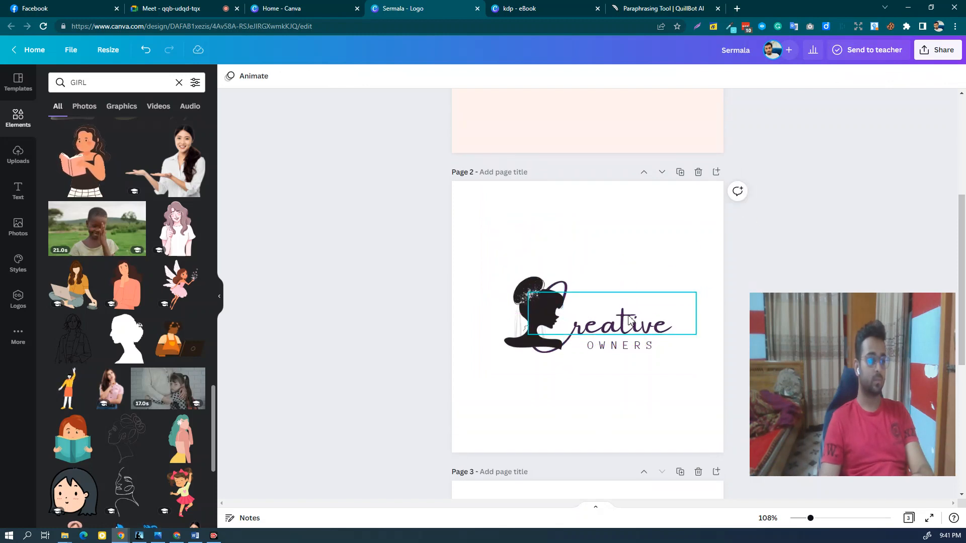
click(629, 320)
mouse_move(529, 335)
mouse_down()
mouse_move(505, 345)
mouse_move(523, 344)
mouse_move(515, 348)
mouse_up()
click(793, 248)
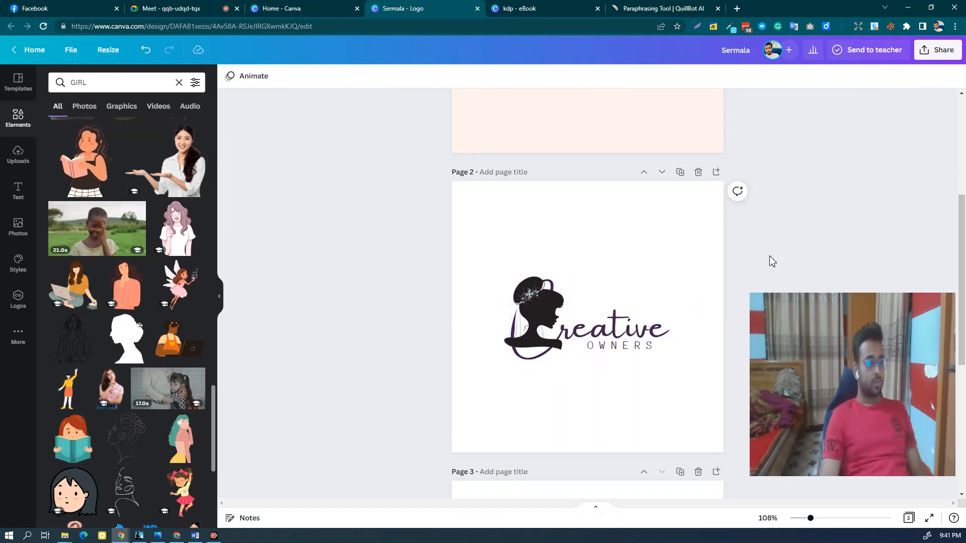
drag(619, 354, 604, 354)
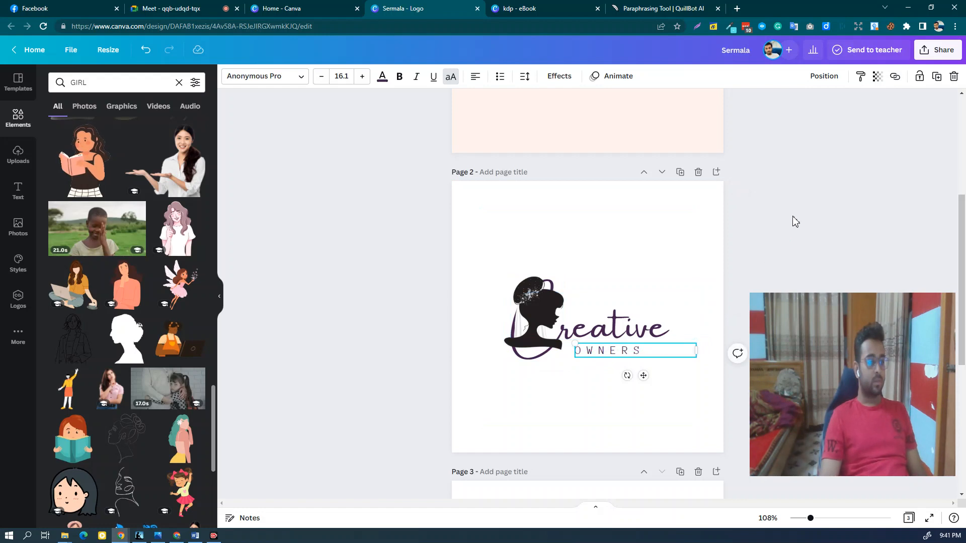
click(790, 222)
Step: Select the silhouette and both texts on page 2 and enlarge them together to nearly fill the page width
scroll(790, 229, down, 1)
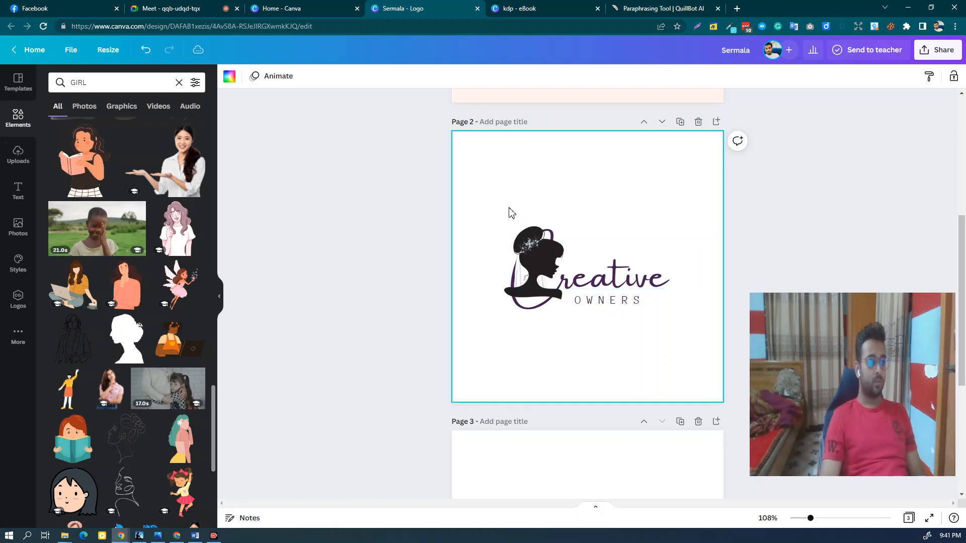
drag(644, 298, 668, 319)
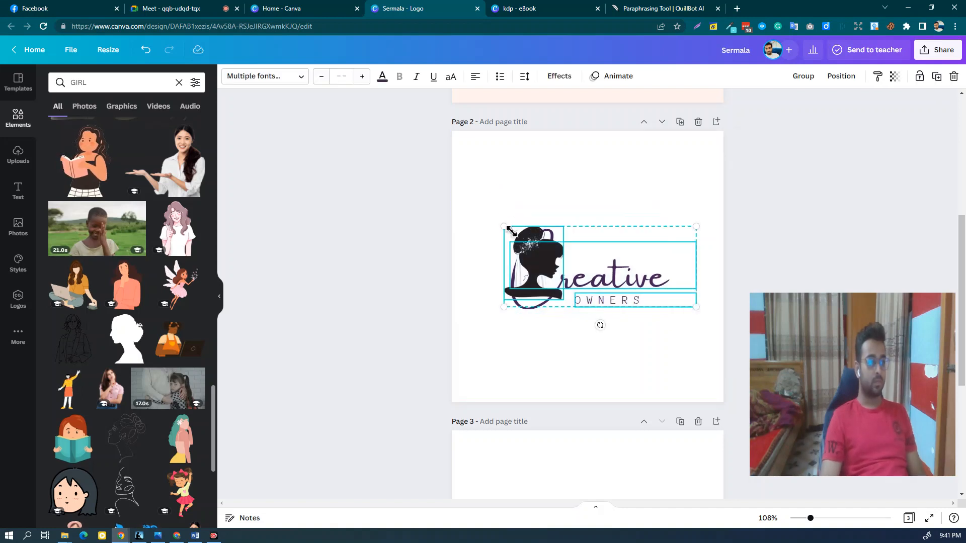
drag(511, 231, 470, 186)
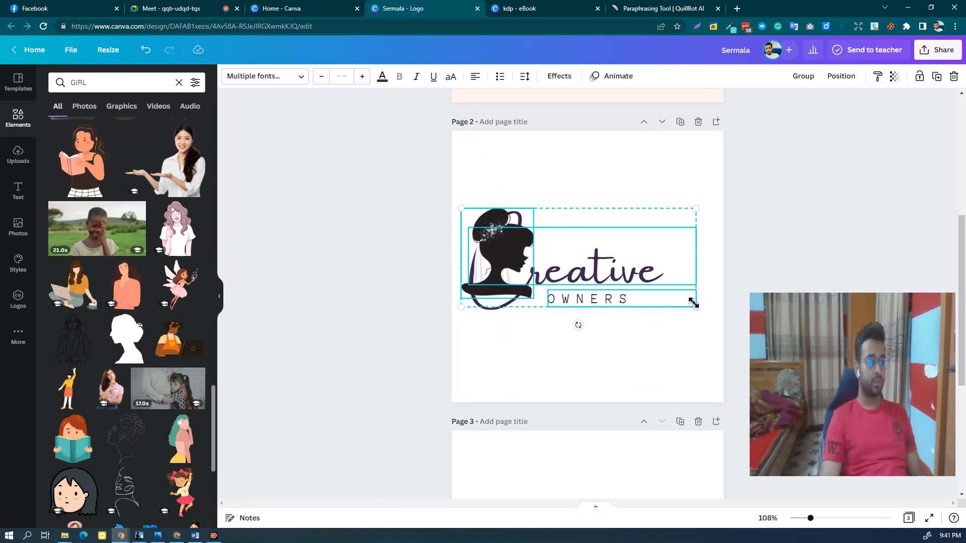
drag(693, 302, 751, 344)
click(790, 225)
Step: Move the small black crown from the Lady Queen logo on page 3 onto page 2, above "Creative"
scroll(715, 288, down, 5)
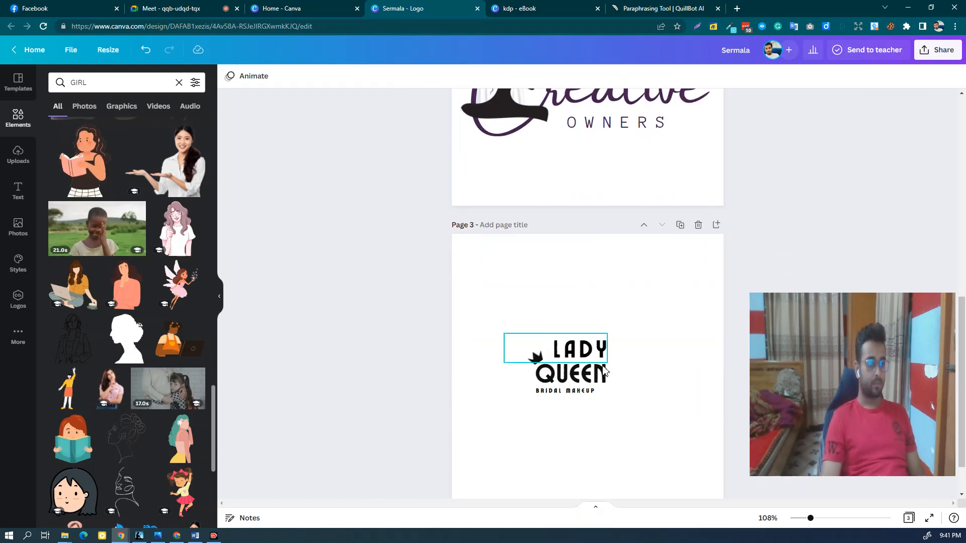
scroll(721, 263, up, 2)
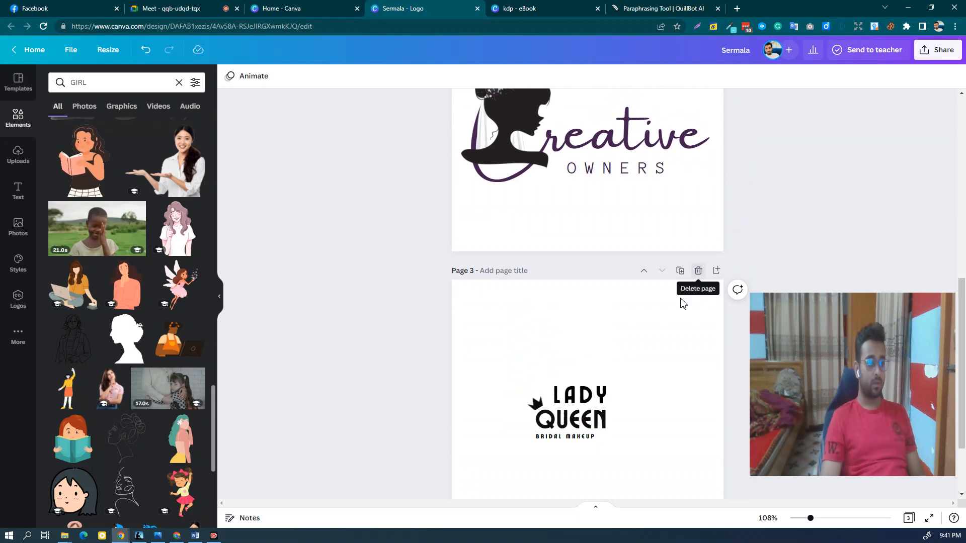
drag(534, 402, 571, 321)
click(817, 201)
scroll(704, 241, down, 1)
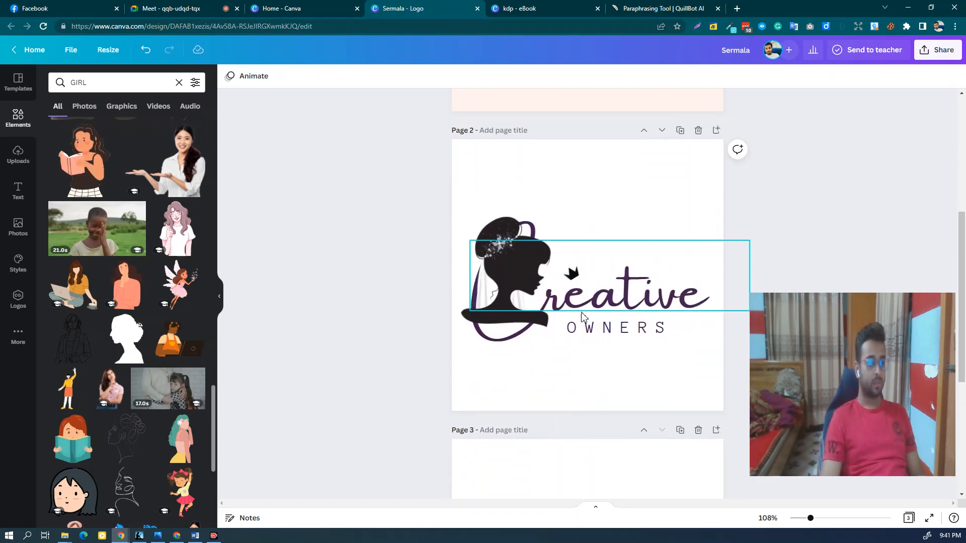
Step: Enlarge the black crown on page 2 and move it over the letter i in "Creative"
click(576, 266)
mouse_move(579, 259)
mouse_down()
mouse_move(582, 250)
mouse_move(565, 264)
mouse_up()
click(772, 237)
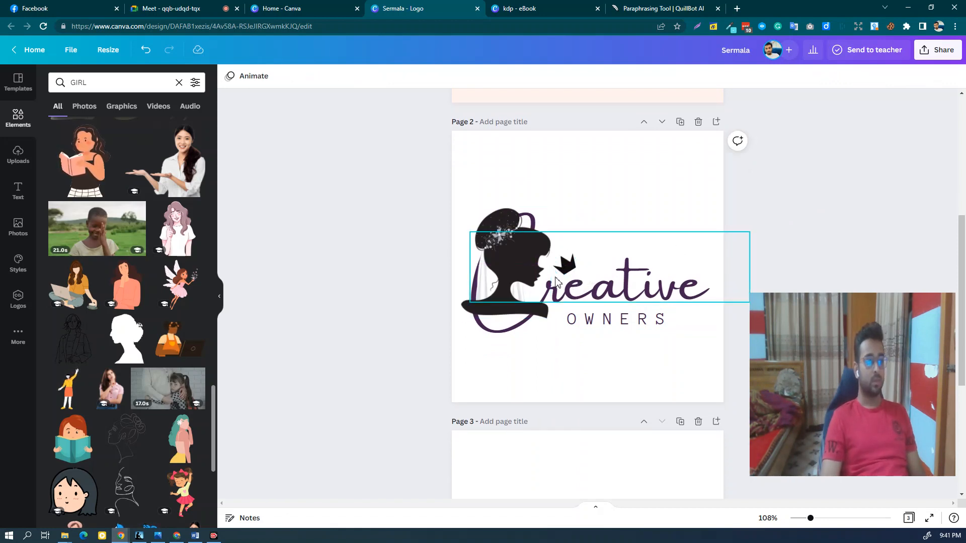
drag(589, 272, 647, 270)
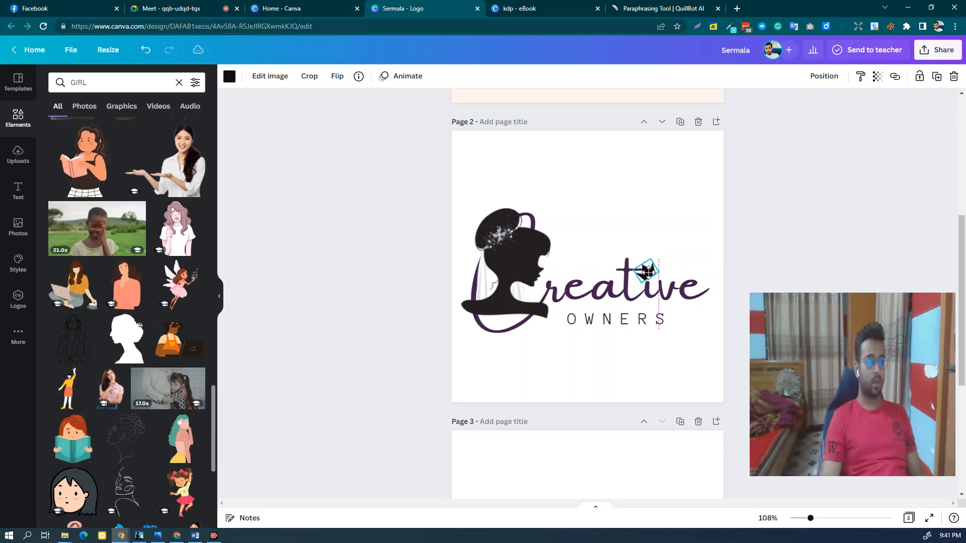
click(763, 237)
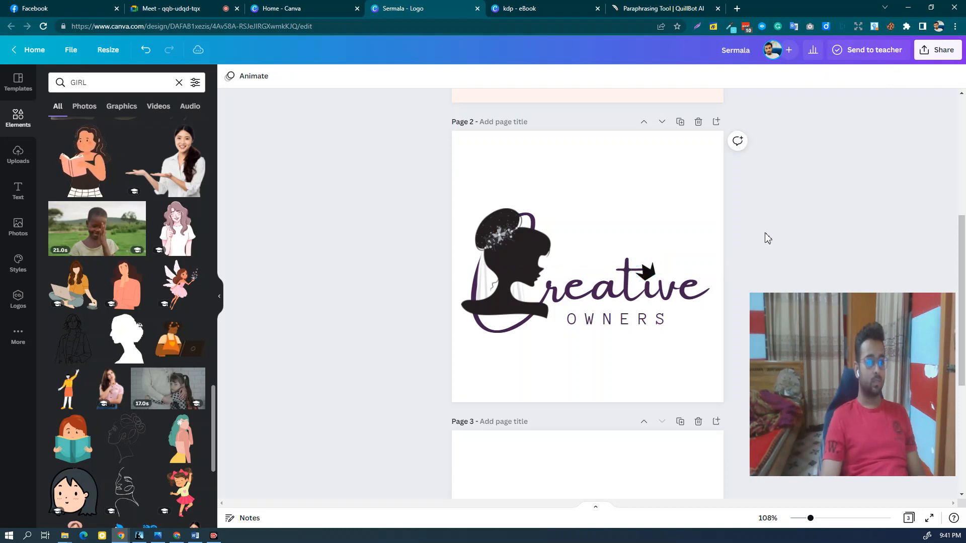
Step: Shrink the crown so it sits as the dot of the letter i in "Creative"
click(641, 279)
drag(633, 270, 665, 289)
click(779, 260)
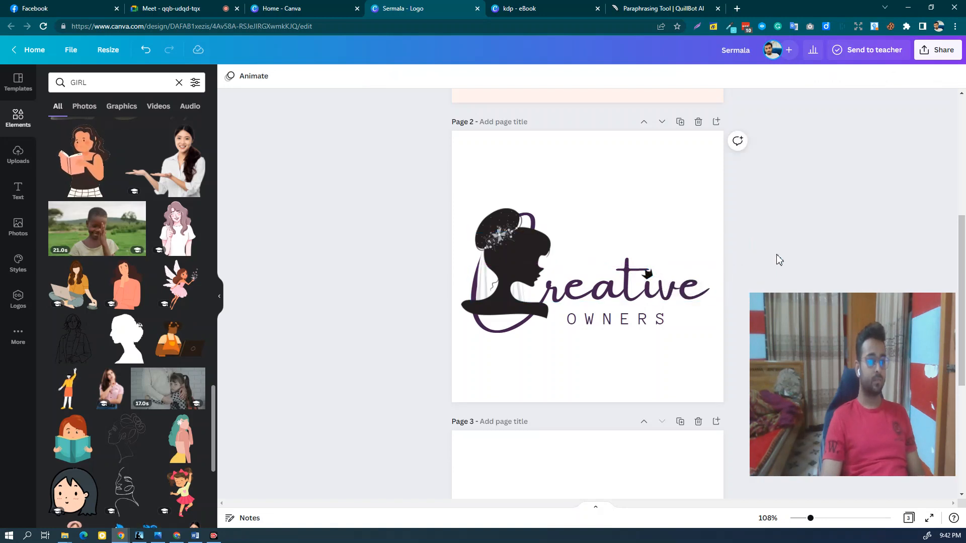
Step: Delete page 1 with the "Sermala Fashion Store" logo
scroll(744, 258, up, 5)
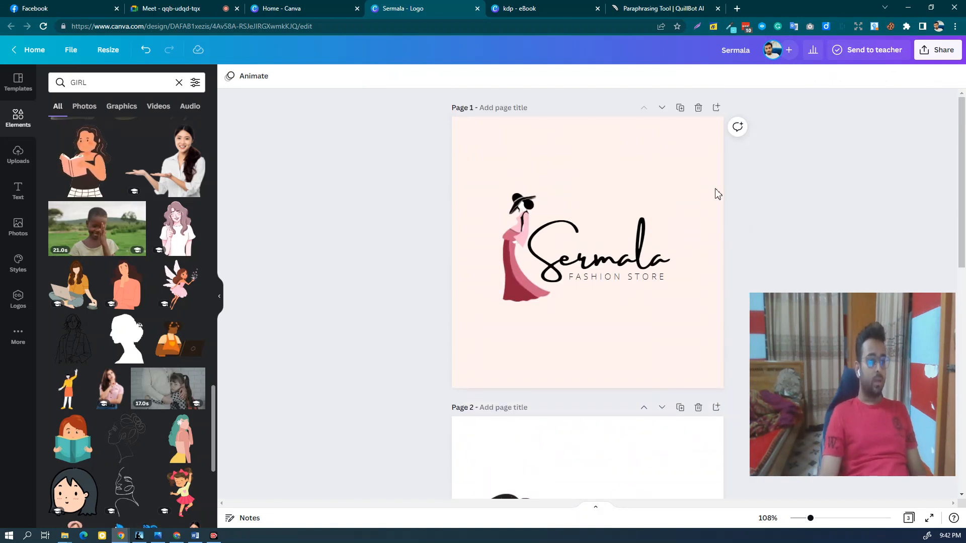
click(698, 107)
scroll(669, 267, down, 2)
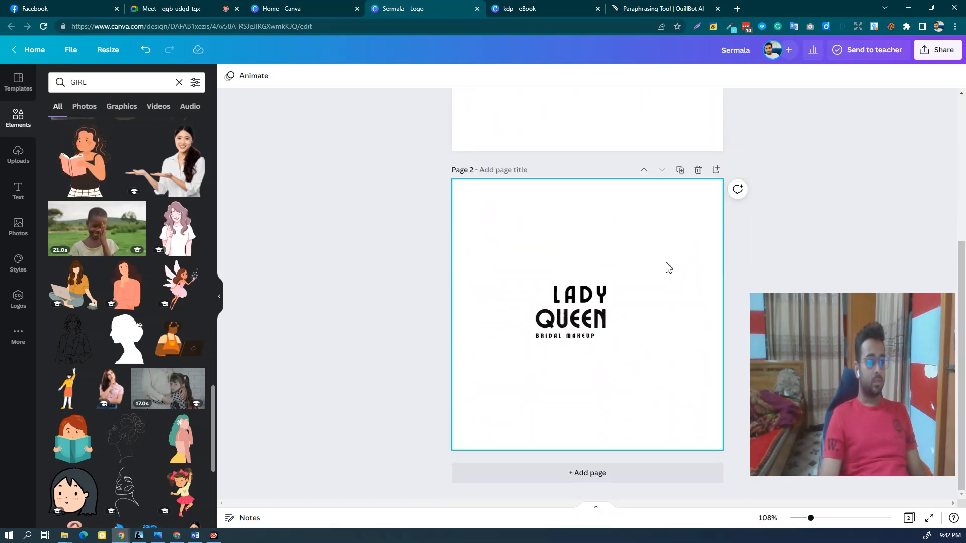
Step: Delete the leftover Lady Queen page and download the "Creative Owners" logo as a PNG with a transparent background
click(698, 170)
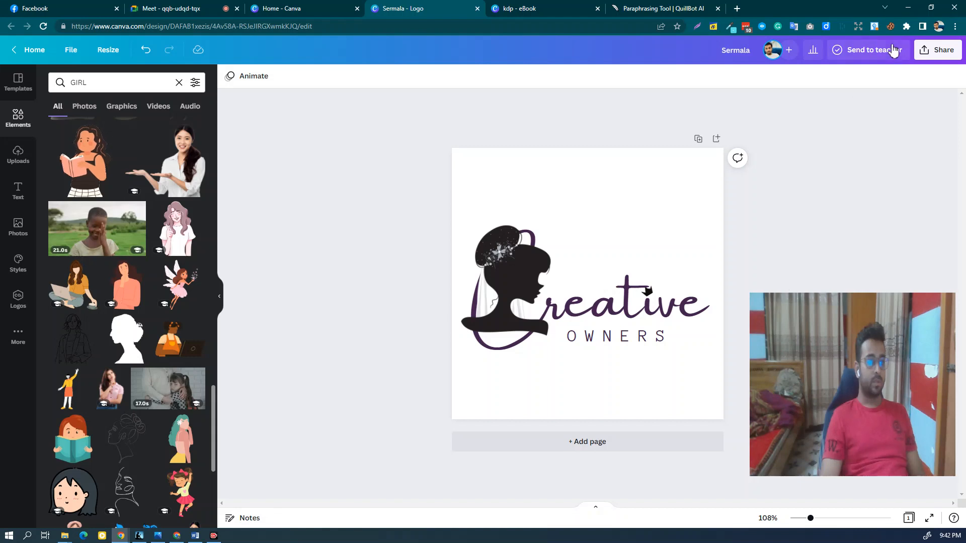
click(936, 50)
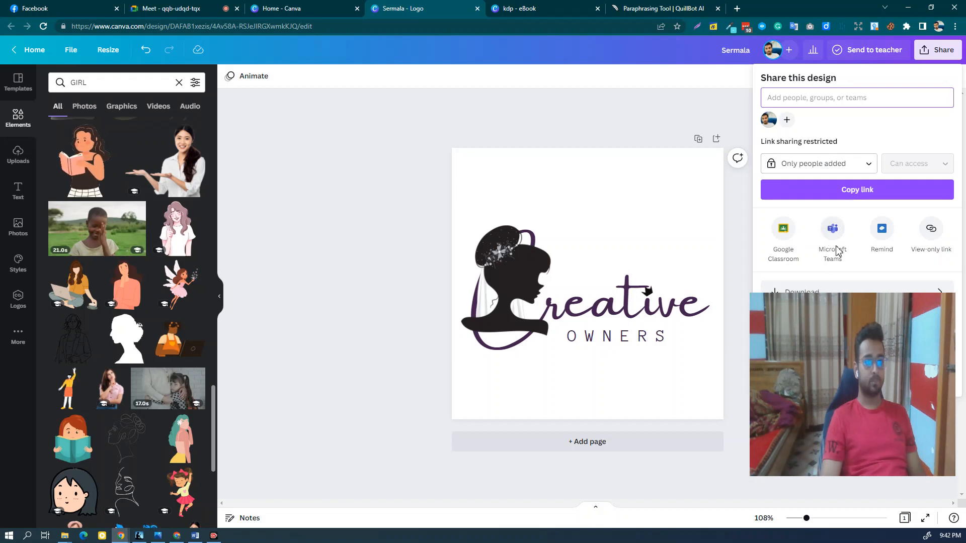
click(858, 290)
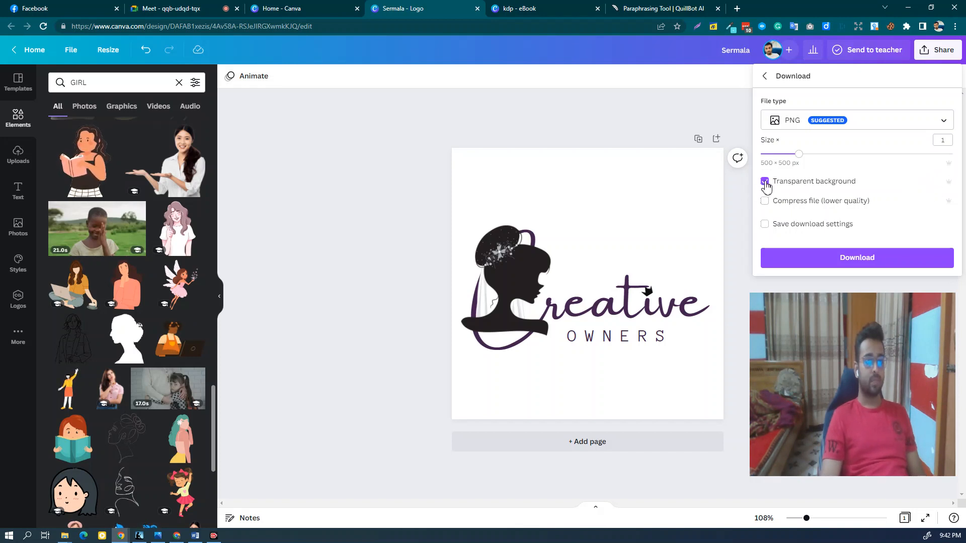
click(853, 264)
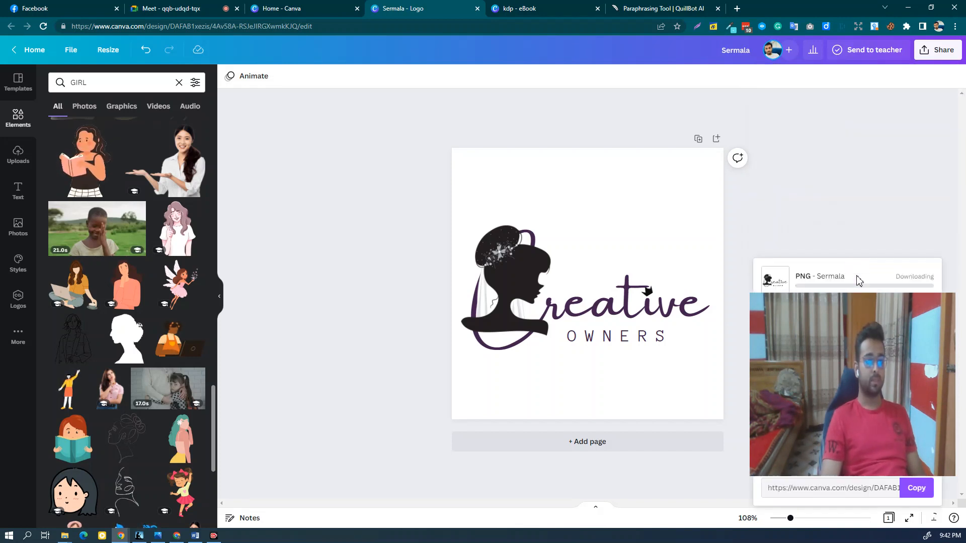
Step: Inspect the downloaded Sermala.png at closer zoom in the Photos app, then return to the Canva design and dismiss the download notice
drag(534, 387, 353, 340)
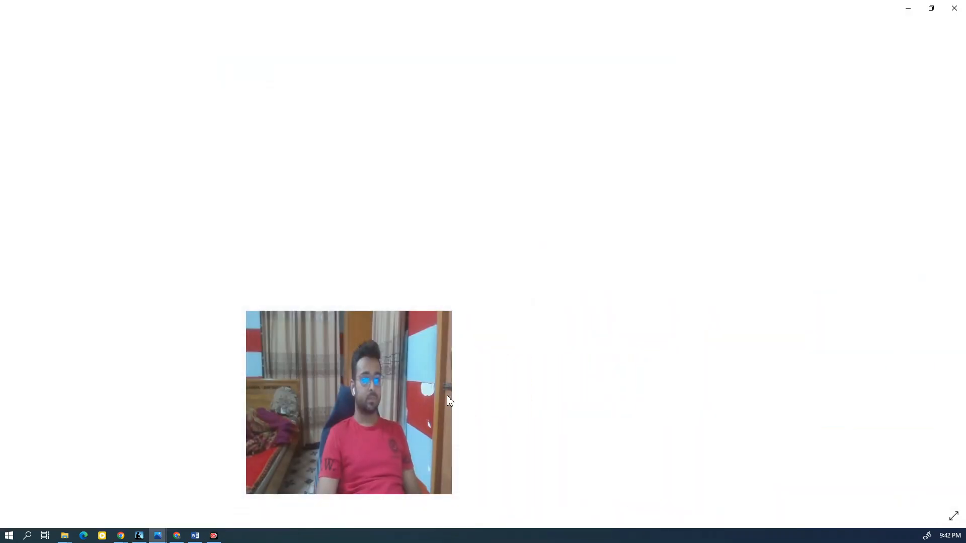
drag(378, 381, 806, 343)
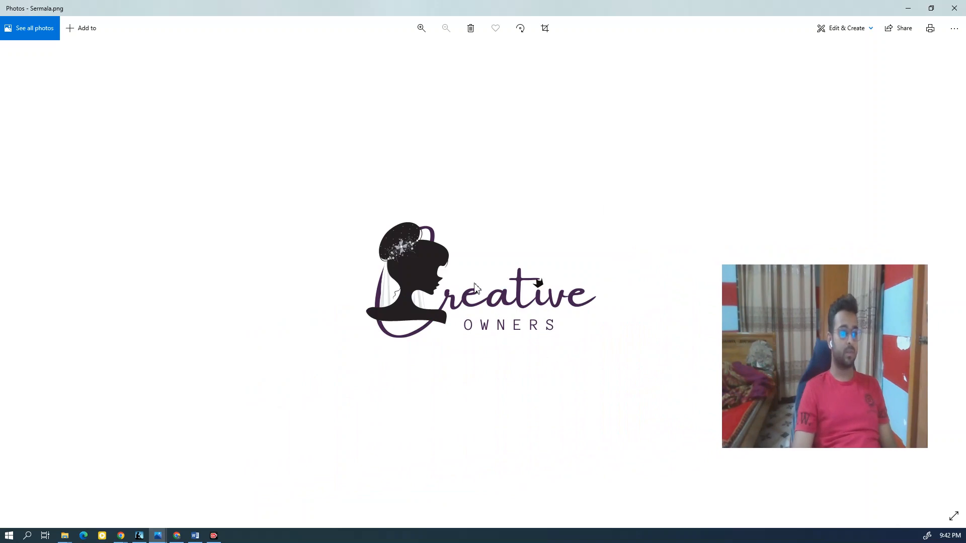
scroll(475, 282, up, 2)
scroll(475, 279, down, 2)
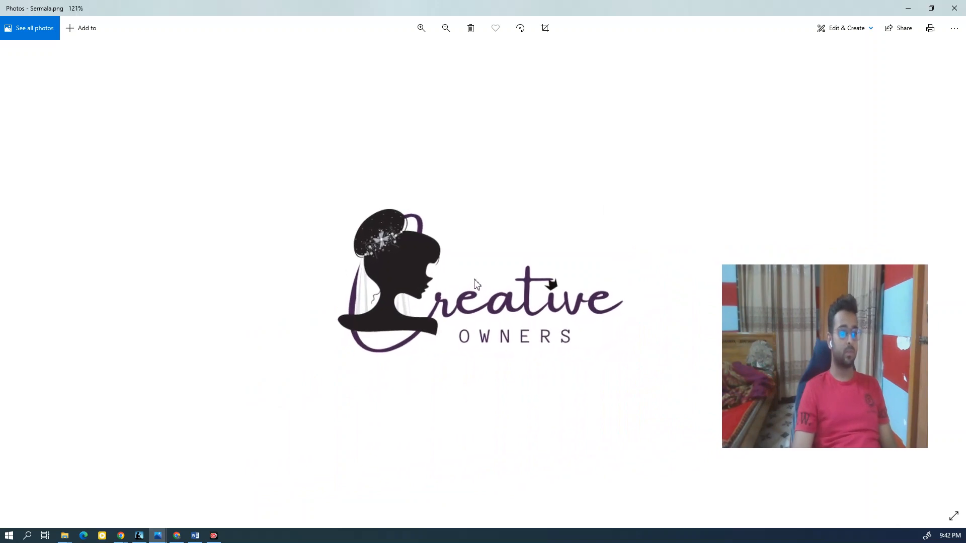
click(959, 8)
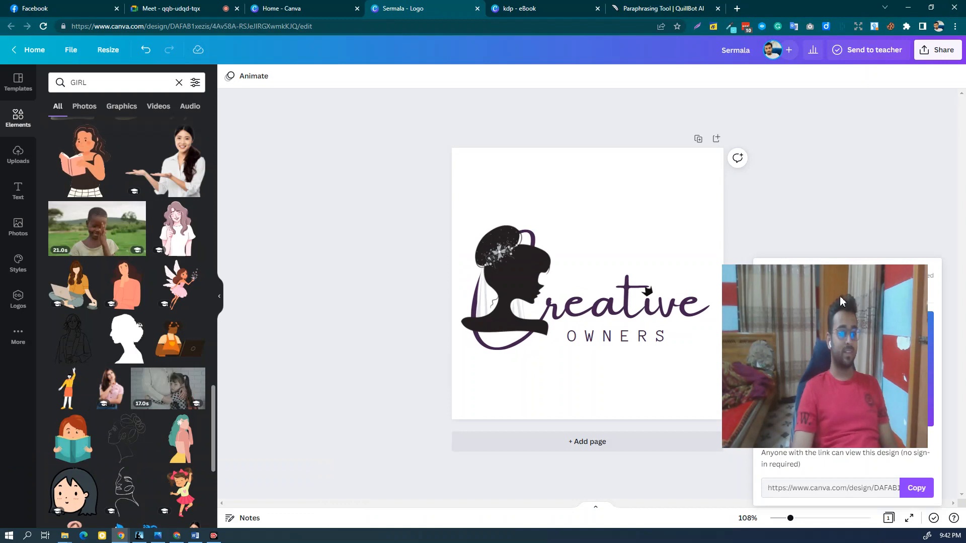
click(840, 224)
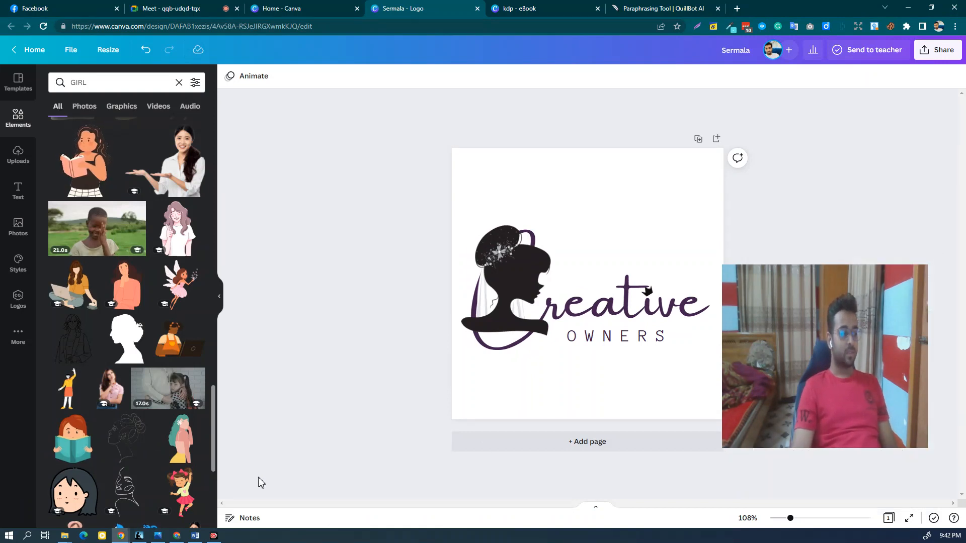
drag(834, 383, 850, 388)
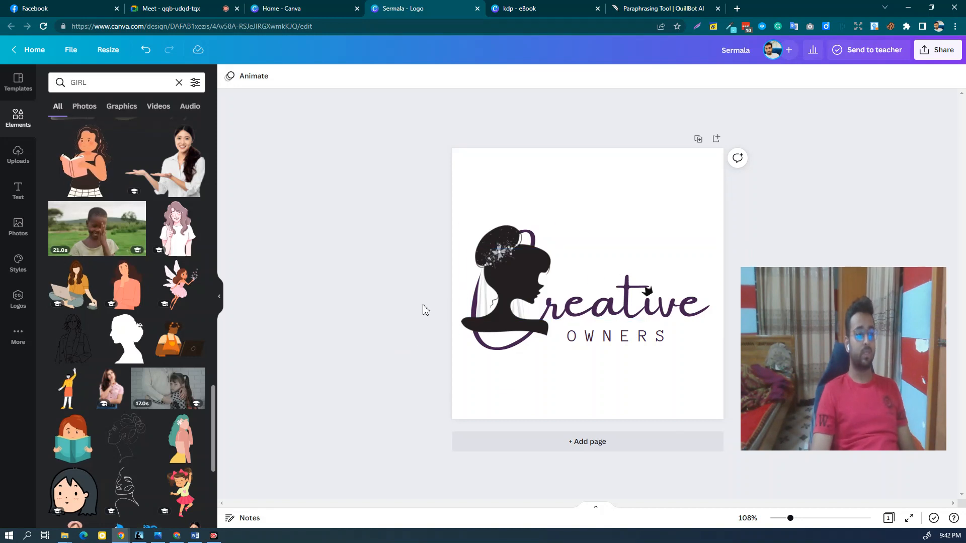
Step: Delete the black woman silhouette covering the letter C of "Creative"
click(511, 308)
key(Delete)
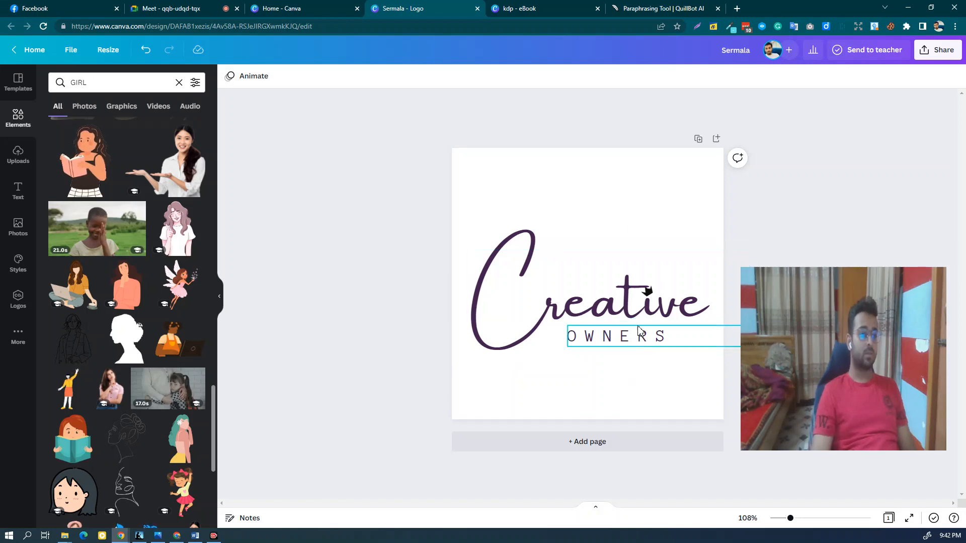
Step: Nudge the small black crown slightly to the right above the letter i in "Creative"
click(647, 290)
drag(568, 295, 651, 291)
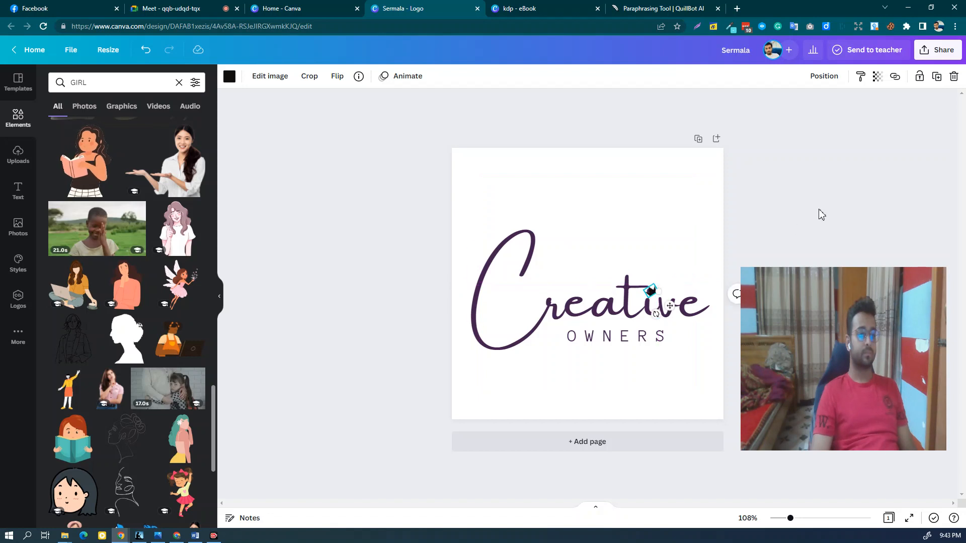
click(819, 213)
click(651, 291)
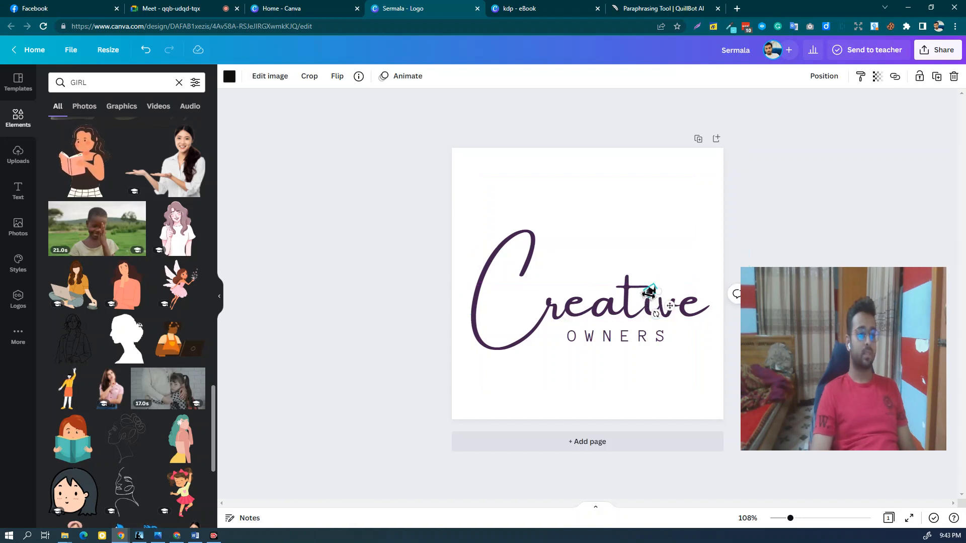
click(768, 246)
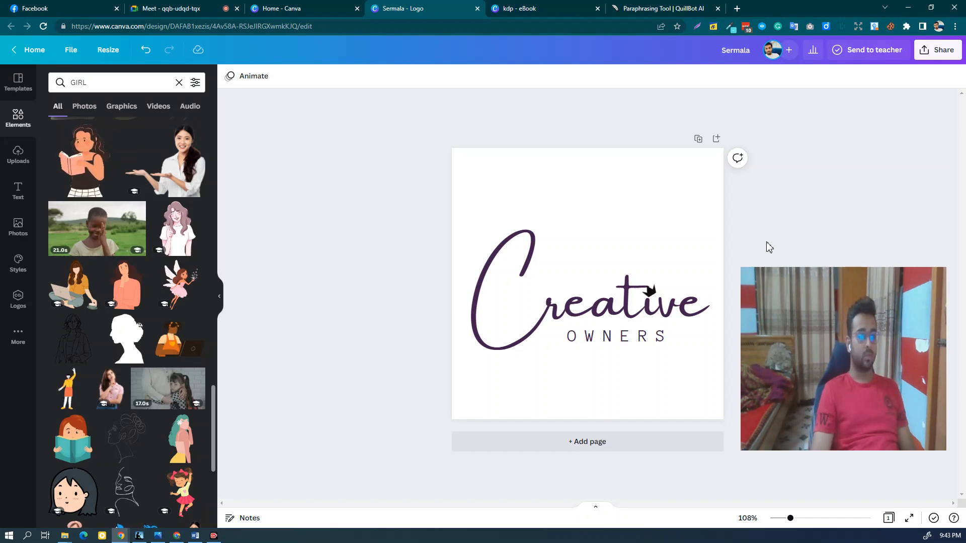
Step: Clear the LOGO search on the Canva home page, browse the available design types, and return to the Sermala logo design
click(280, 9)
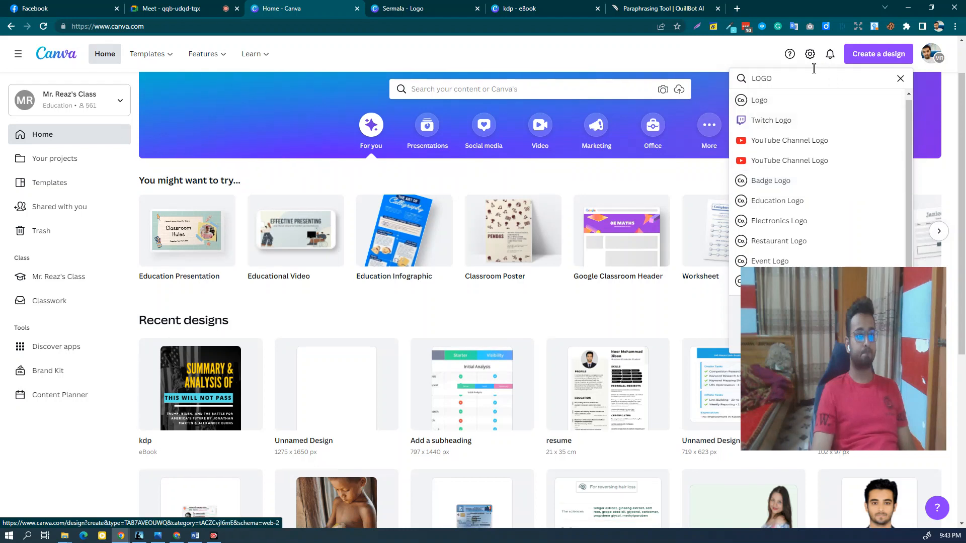
double_click(787, 86)
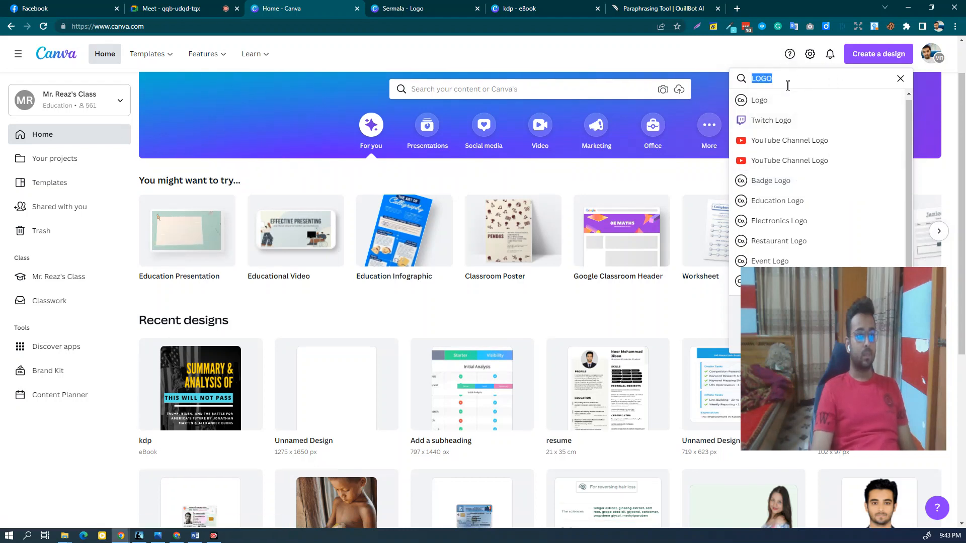
key(BackSpace)
scroll(844, 160, down, 1)
scroll(843, 169, down, 1)
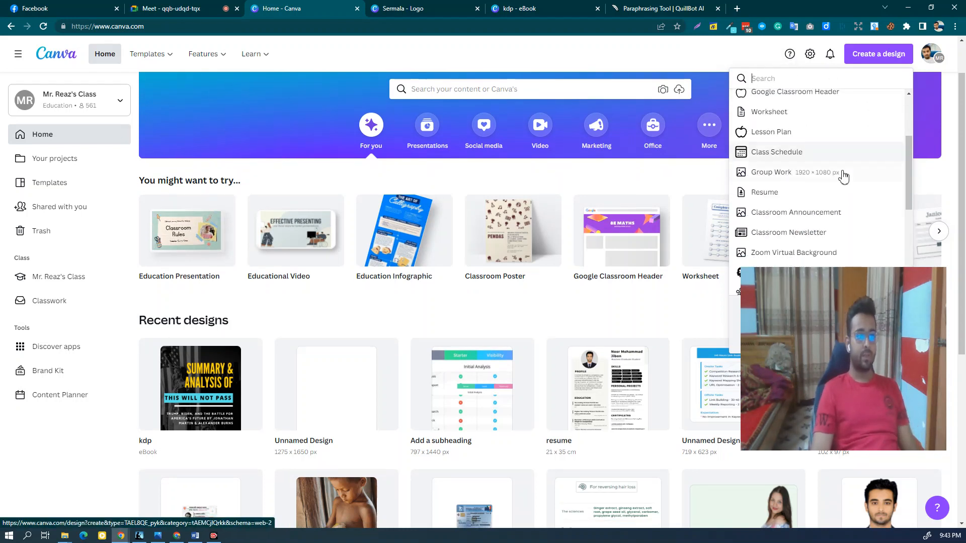
scroll(799, 171, down, 3)
scroll(810, 177, down, 1)
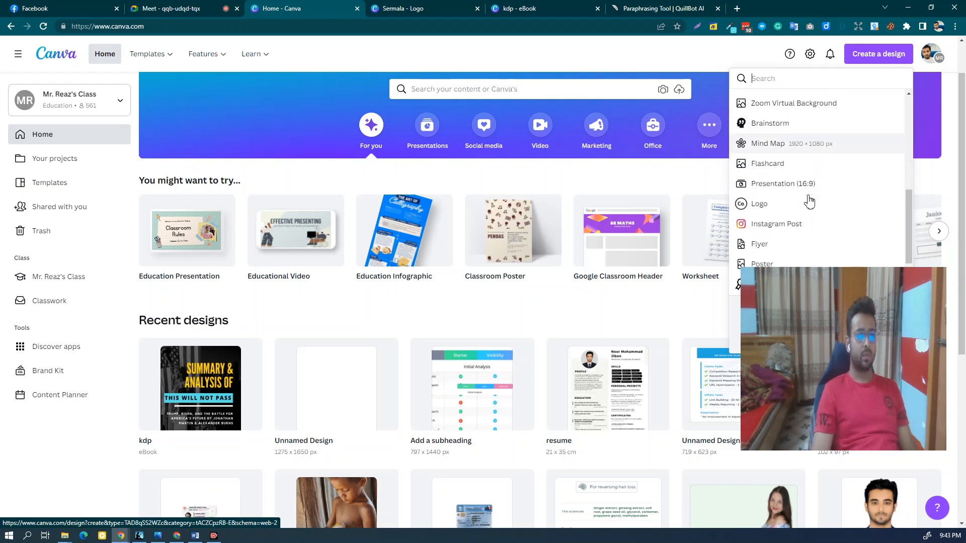
click(692, 56)
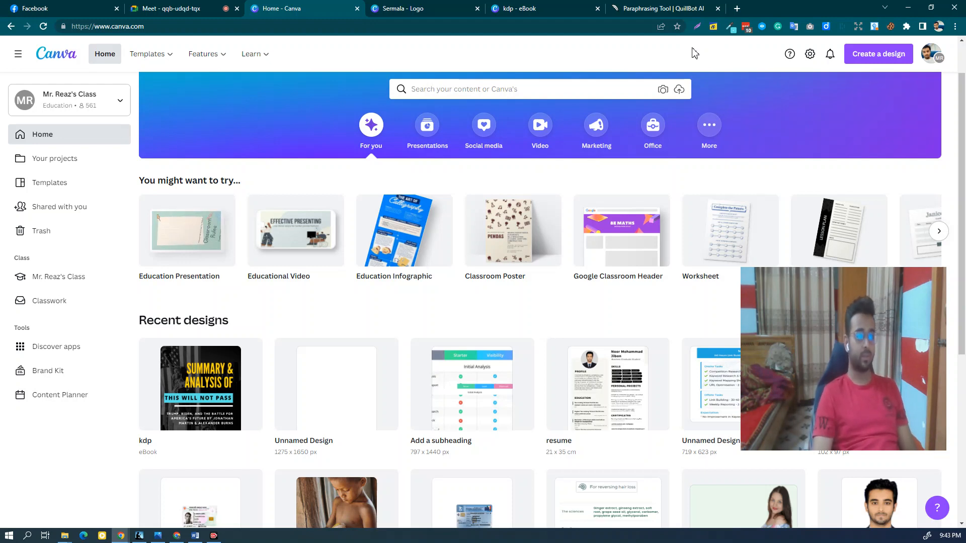
click(397, 8)
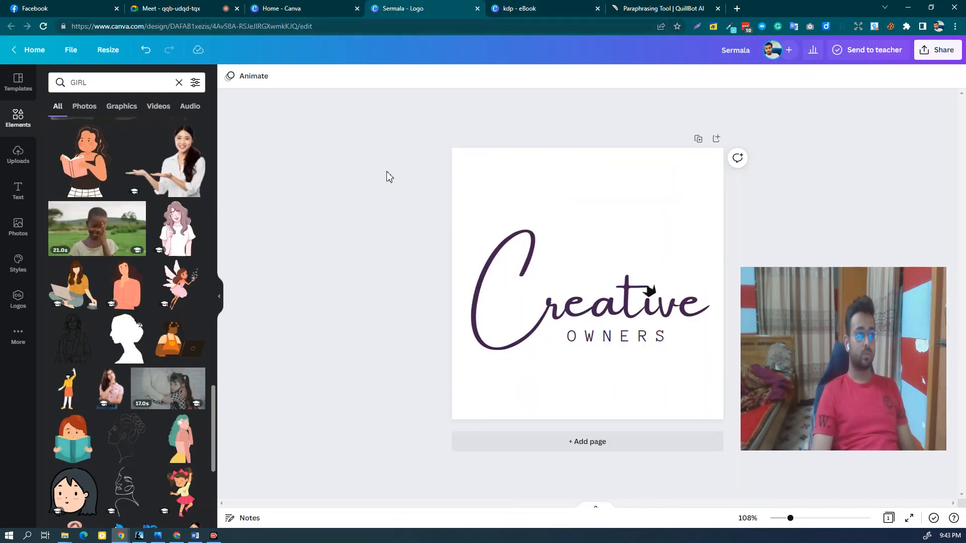